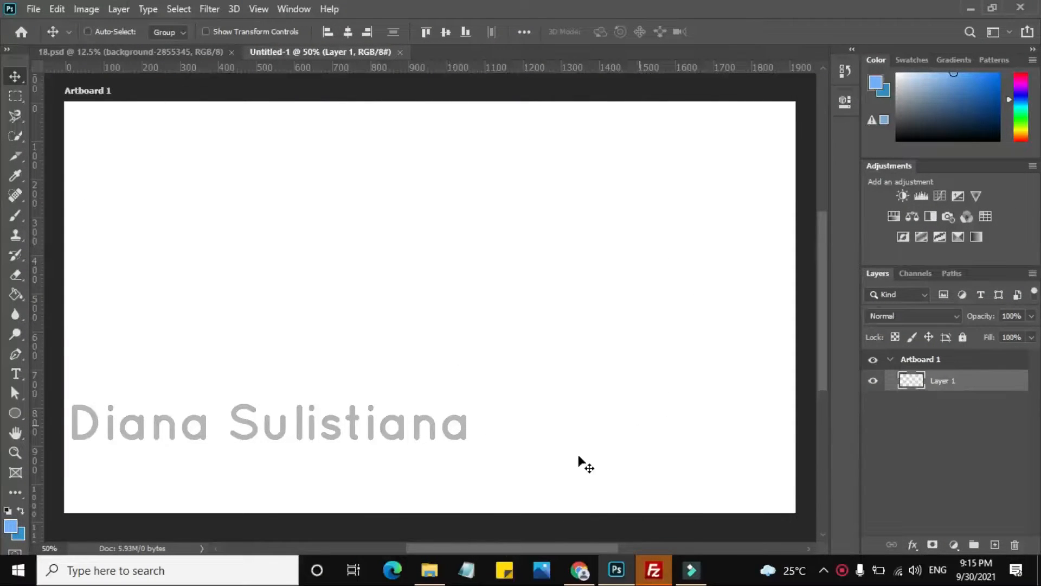
Place the background-2668435 image from the Downloads folder onto Artboard 1.
{"action": "left_click", "coordinate": [430, 569]}
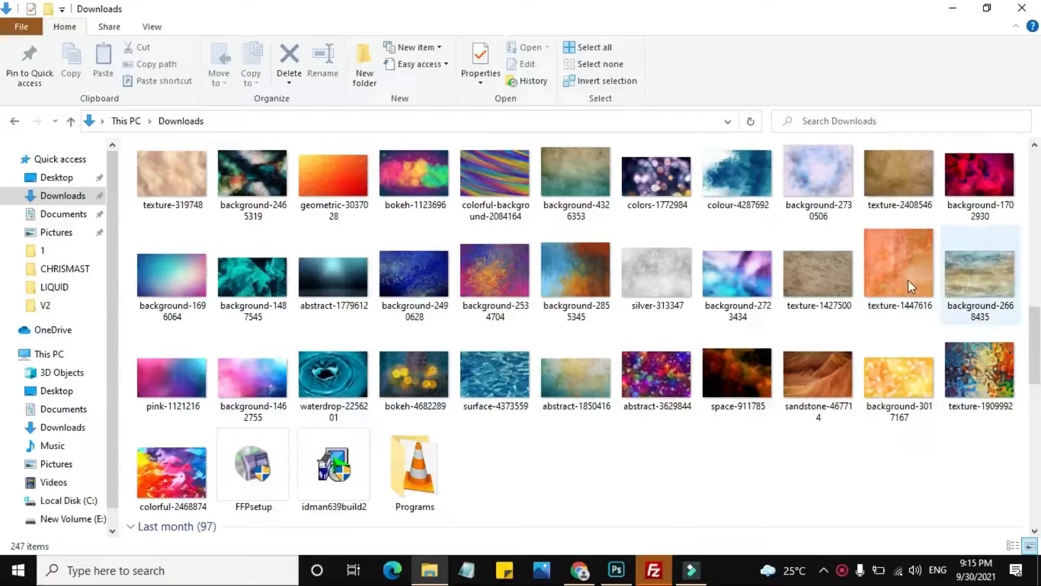
{"action": "left_click", "coordinate": [798, 279]}
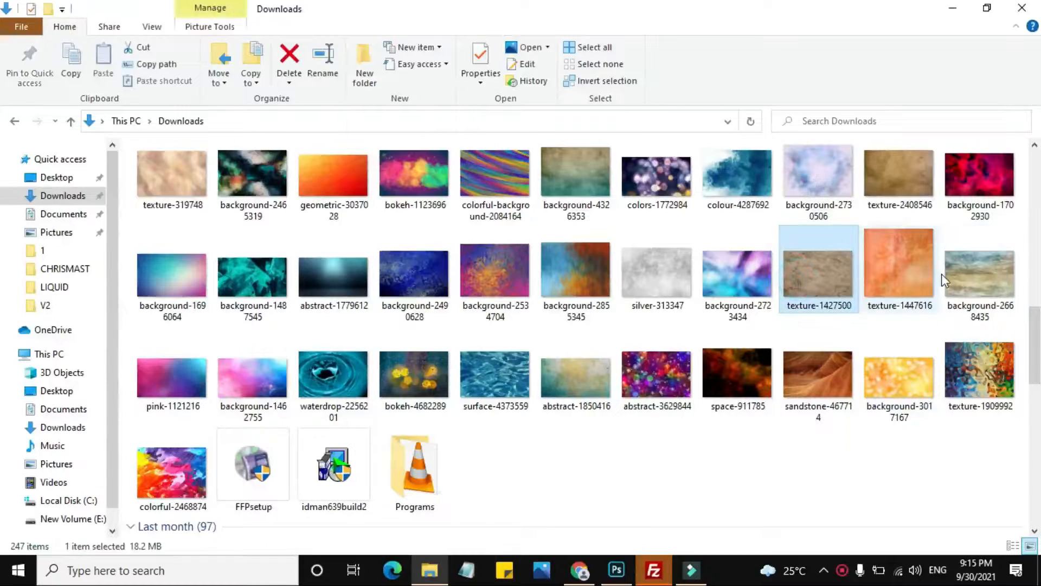
{"action": "left_click", "coordinate": [993, 274]}
{"action": "left_click_drag", "start_coordinate": [993, 275], "coordinate": [357, 287]}
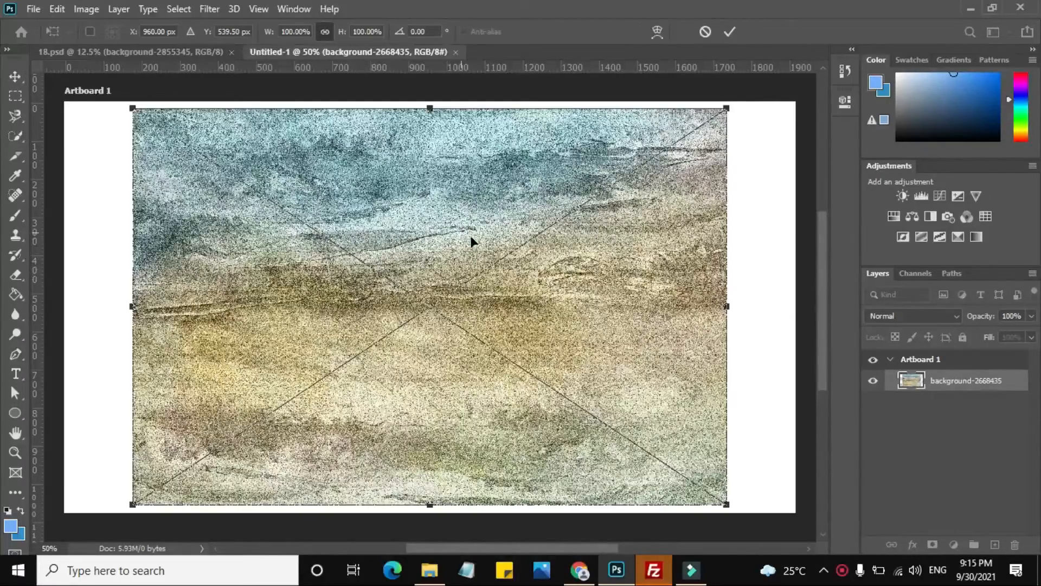
Move the placed image to the artboard's upper-left corner and stretch it to about 128.5% width and 107.7% height, covering the artboard.
{"action": "left_click_drag", "start_coordinate": [528, 278], "coordinate": [448, 273]}
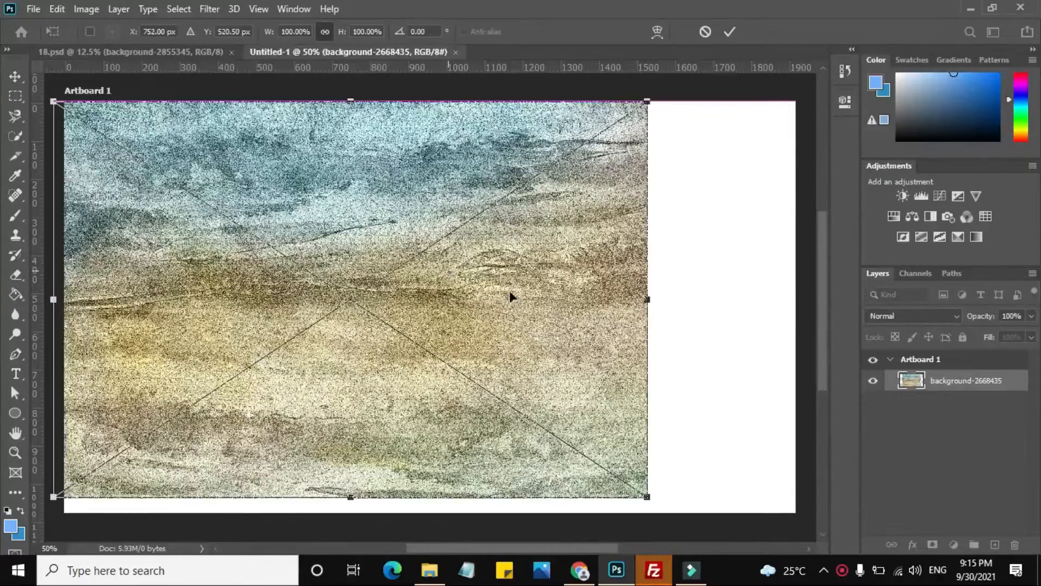
{"action": "scroll", "coordinate": [658, 450], "scroll_direction": "down", "scroll_amount": 2}
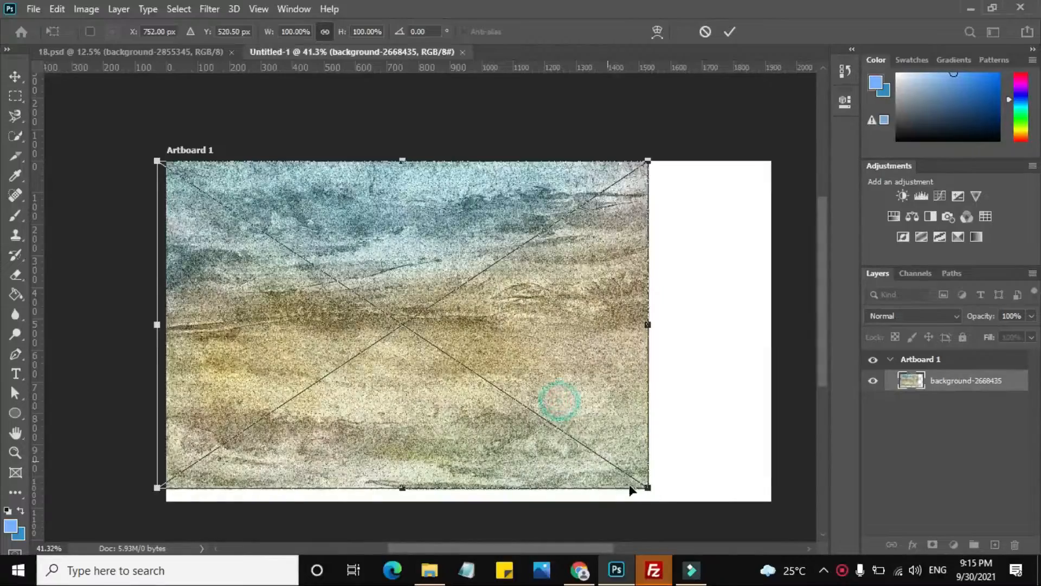
{"action": "left_click_drag", "start_coordinate": [650, 488], "coordinate": [792, 513]}
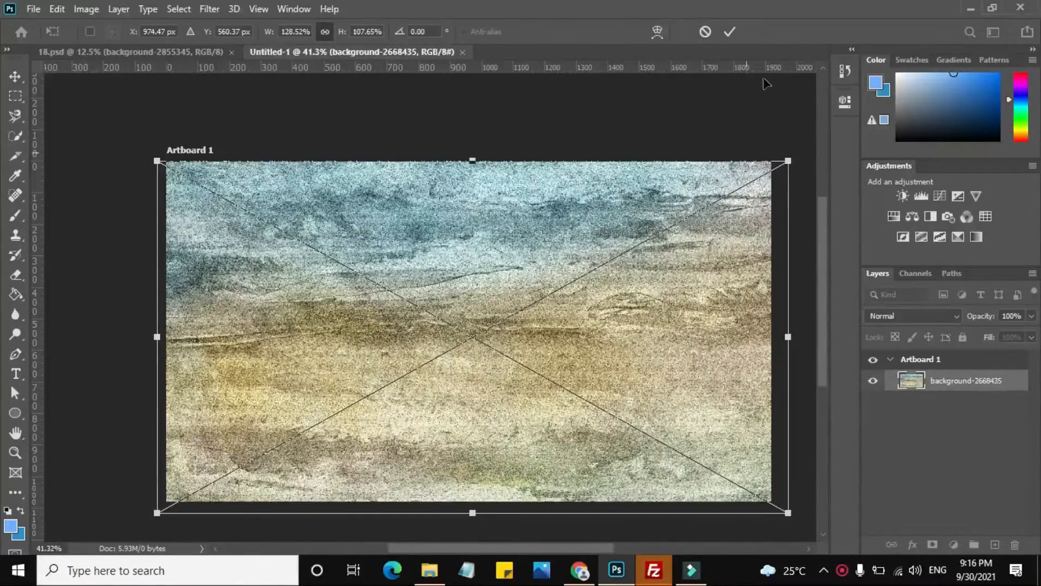
{"action": "left_click", "coordinate": [731, 33]}
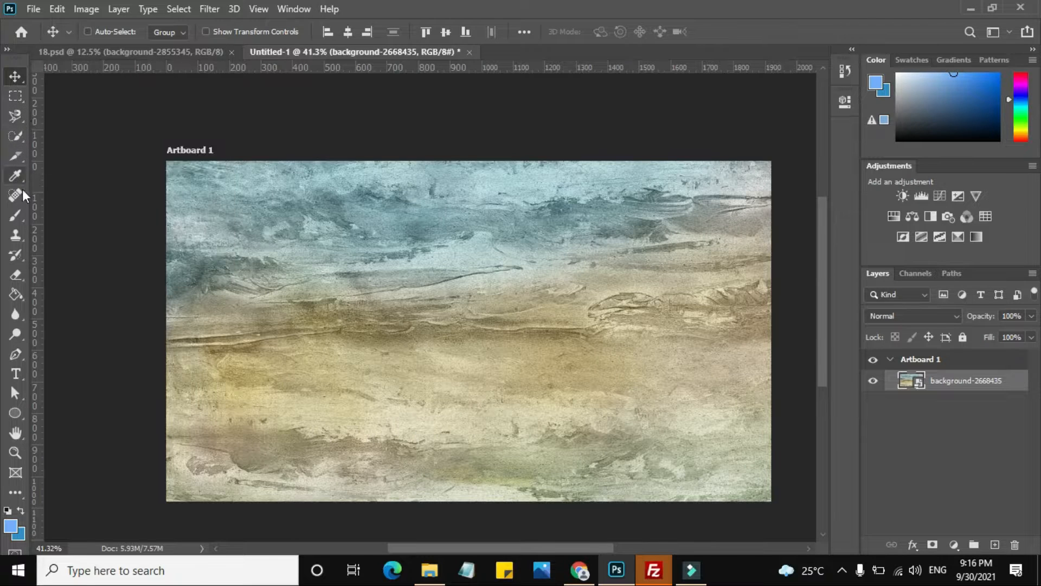
Choose the Brush tool with a white foreground colour and rasterize the background-2668435 smart object for painting.
{"action": "left_click", "coordinate": [16, 216]}
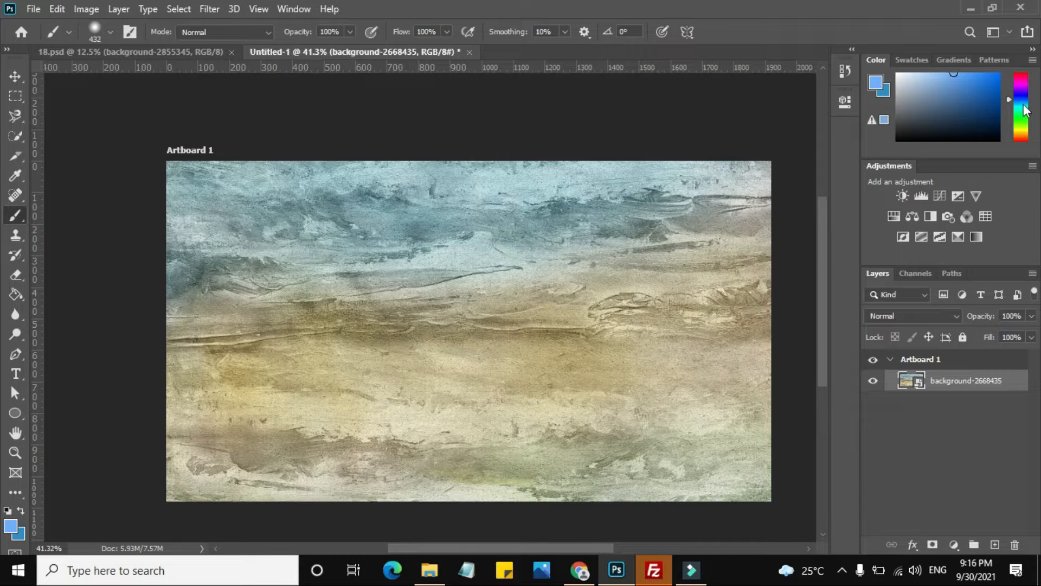
{"action": "left_click", "coordinate": [999, 139]}
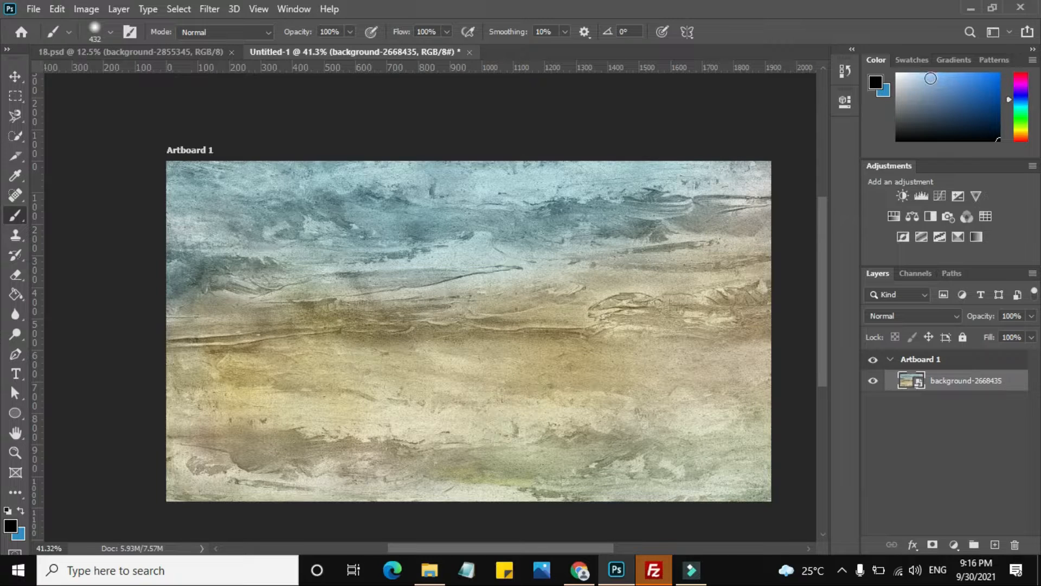
{"action": "left_click_drag", "start_coordinate": [913, 85], "coordinate": [901, 77]}
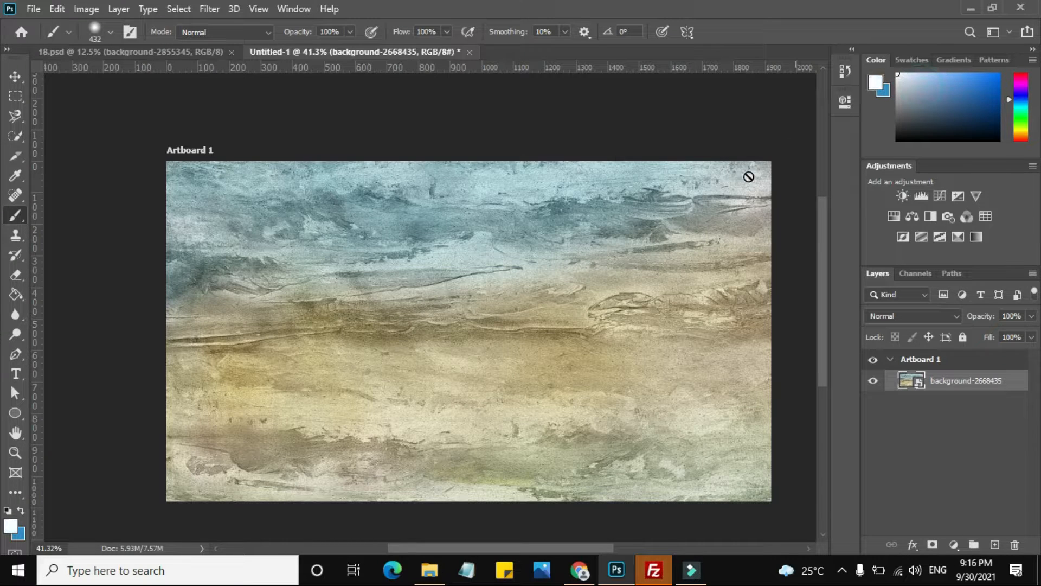
{"action": "left_click", "coordinate": [635, 259]}
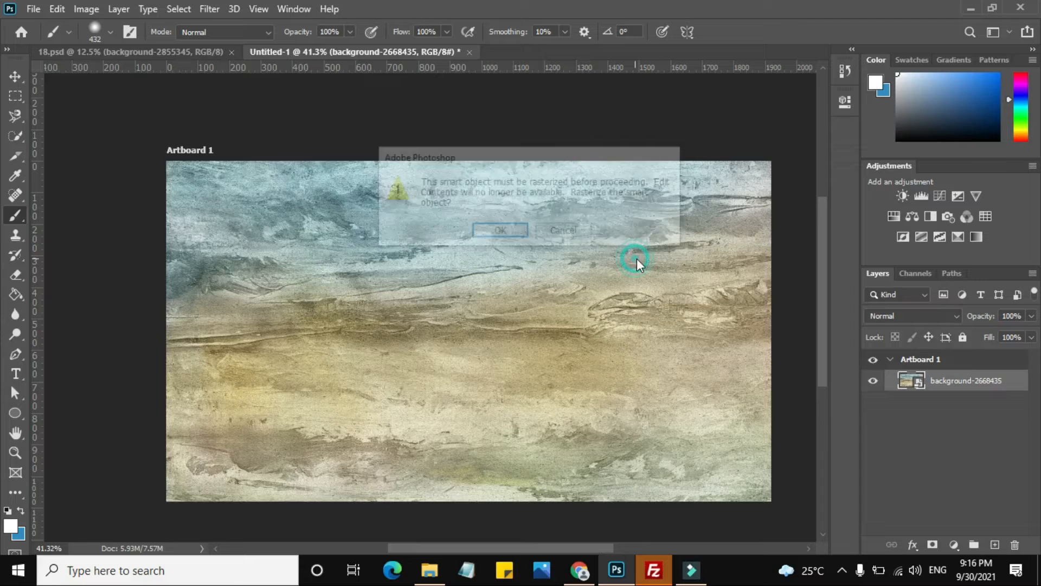
{"action": "left_click", "coordinate": [517, 228]}
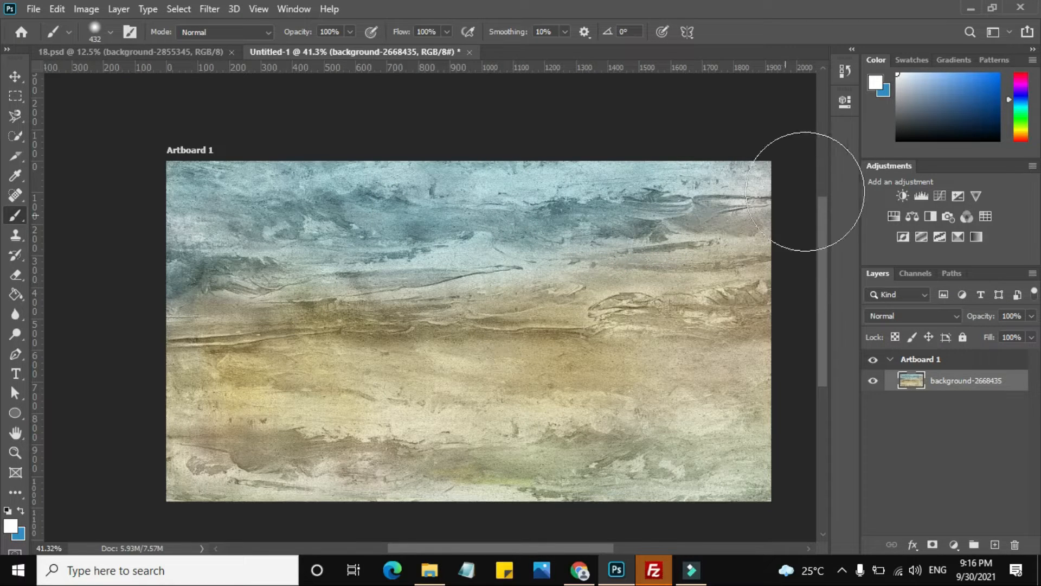
Paint two white diagonal strokes crossing the whole image from corner to corner with a 50 px brush.
{"action": "left_click", "coordinate": [111, 32]}
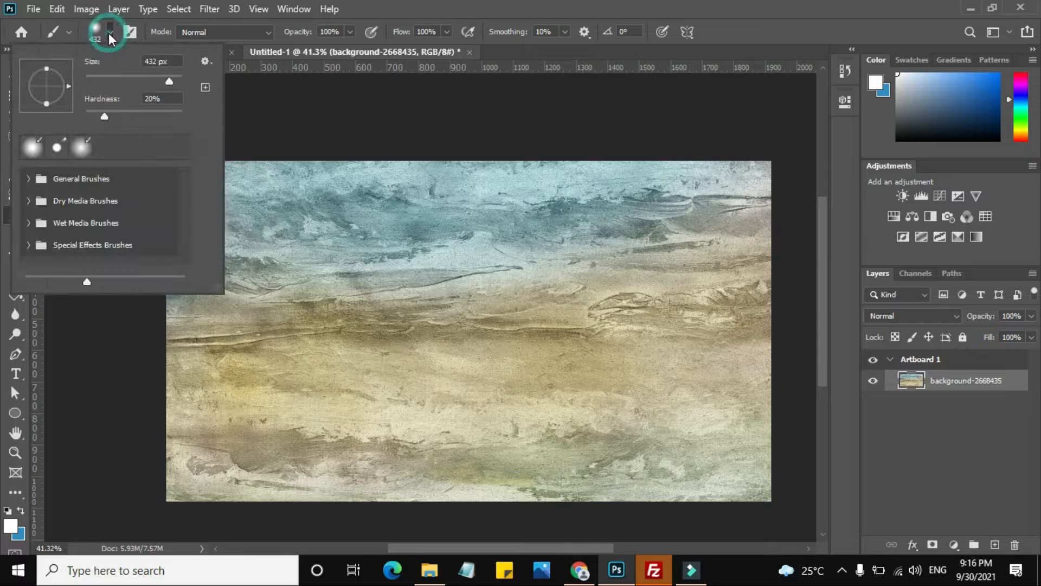
{"action": "mouse_move", "coordinate": [171, 79]}
{"action": "left_mouse_down"}
{"action": "mouse_move", "coordinate": [98, 72]}
{"action": "mouse_move", "coordinate": [109, 83]}
{"action": "left_mouse_up"}
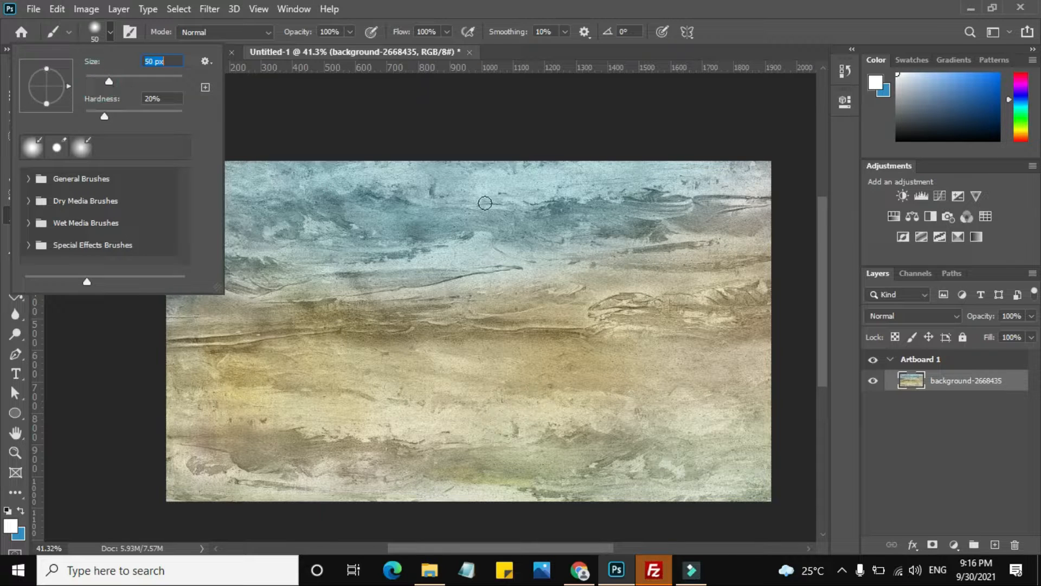
{"action": "left_click", "coordinate": [623, 21]}
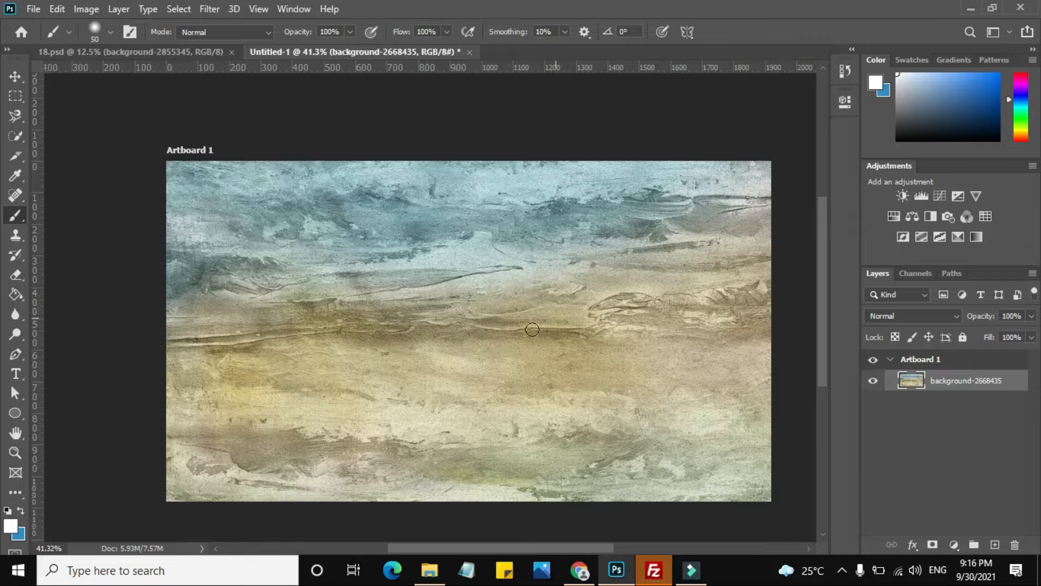
{"action": "mouse_move", "coordinate": [759, 176]}
{"action": "left_mouse_down"}
{"action": "mouse_move", "coordinate": [600, 293]}
{"action": "mouse_move", "coordinate": [426, 393]}
{"action": "mouse_move", "coordinate": [143, 501]}
{"action": "left_mouse_up"}
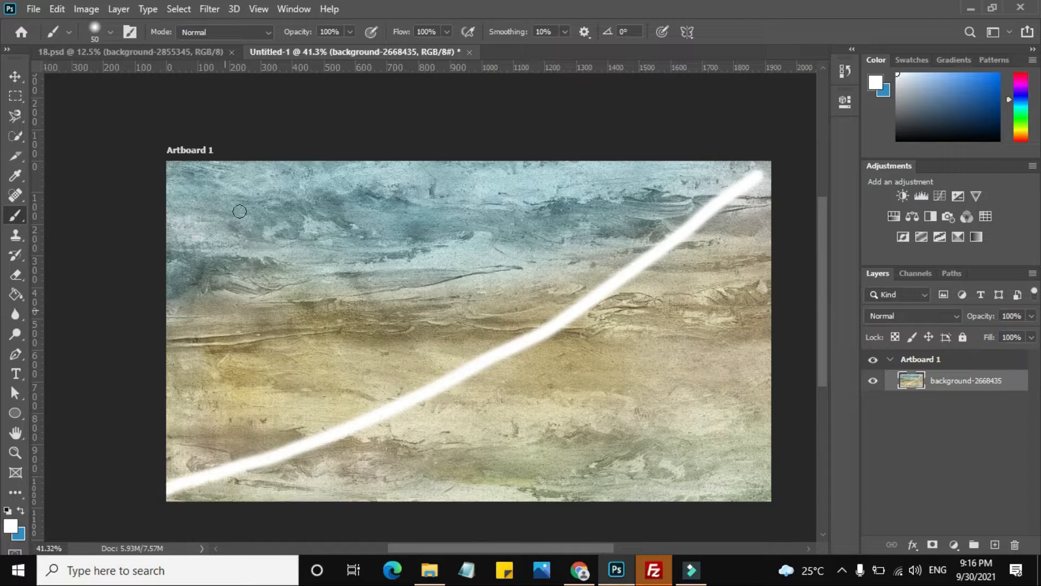
{"action": "left_click_drag", "start_coordinate": [176, 180], "coordinate": [759, 517]}
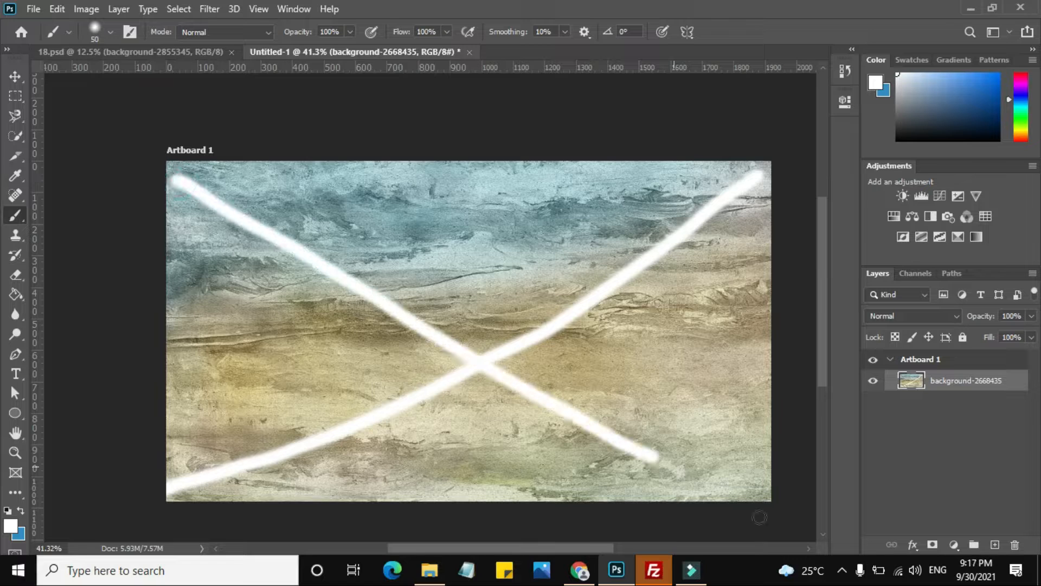
{"action": "left_click", "coordinate": [13, 77]}
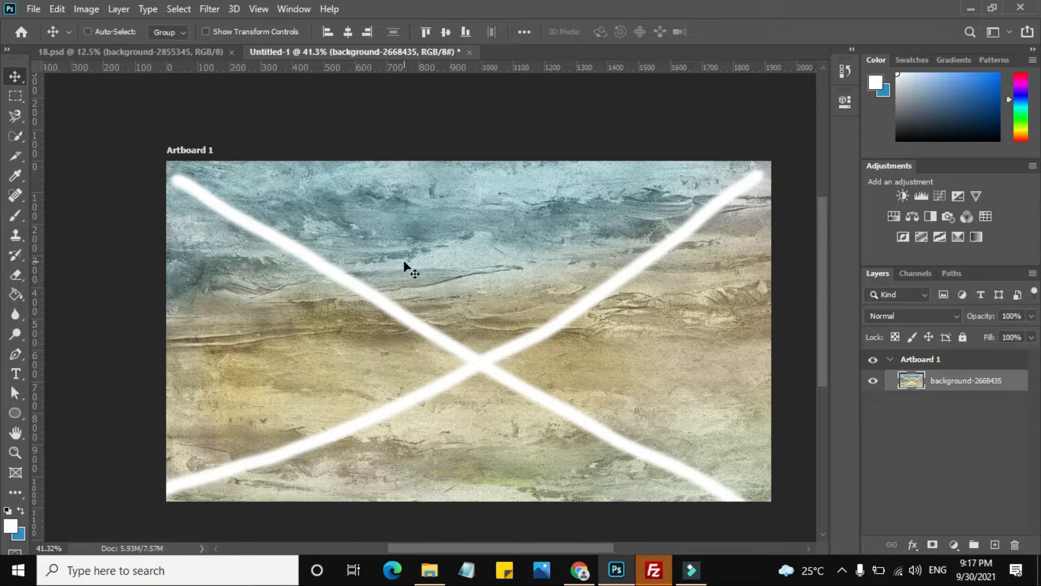
Open the Liquify filter and set up the Twirl Clockwise tool with size 507, pressure 100, density 100 and rate 100.
{"action": "left_click", "coordinate": [212, 9]}
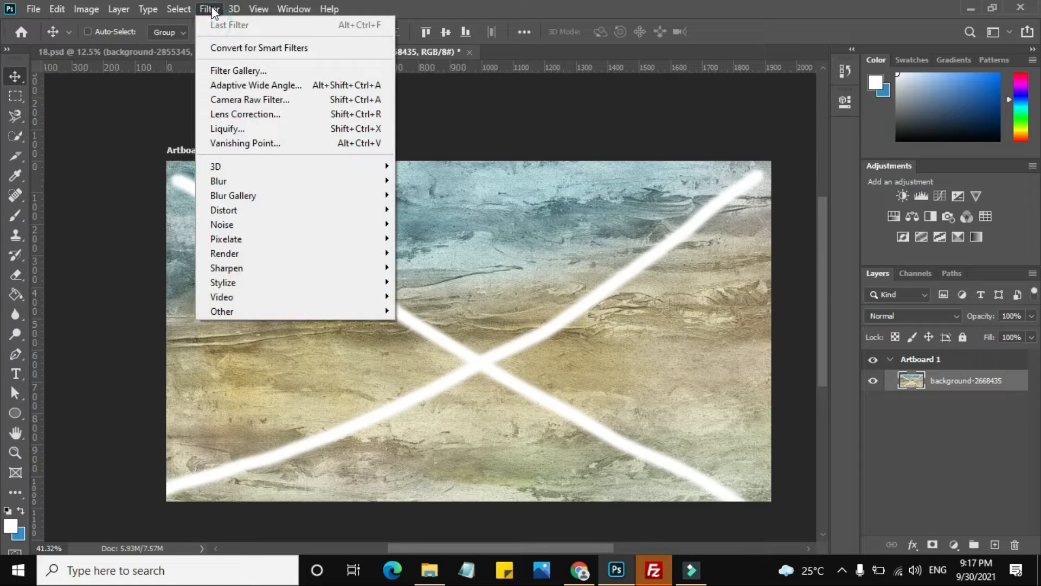
{"action": "left_click", "coordinate": [259, 129]}
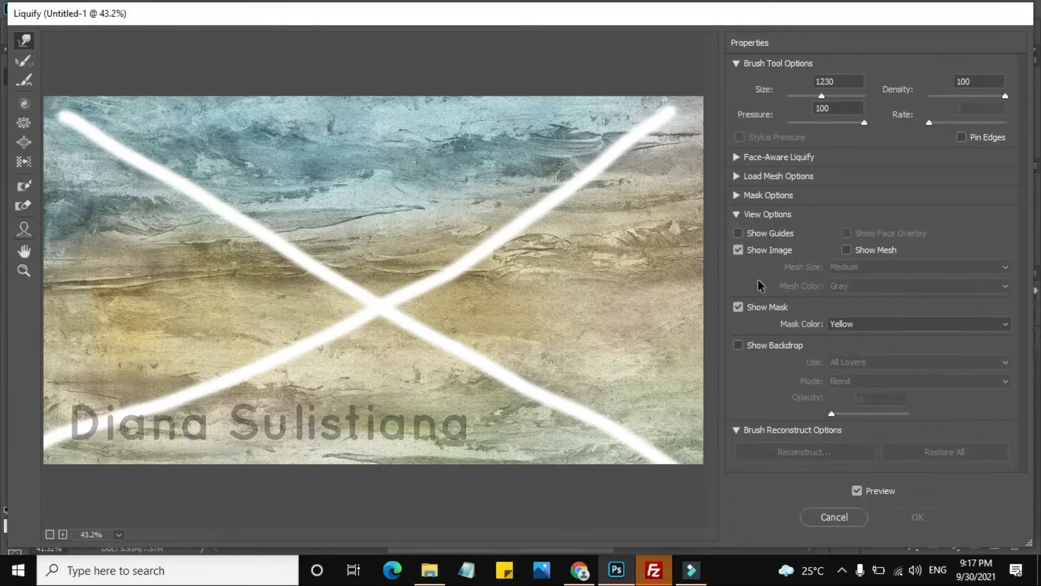
{"action": "left_click", "coordinate": [24, 103]}
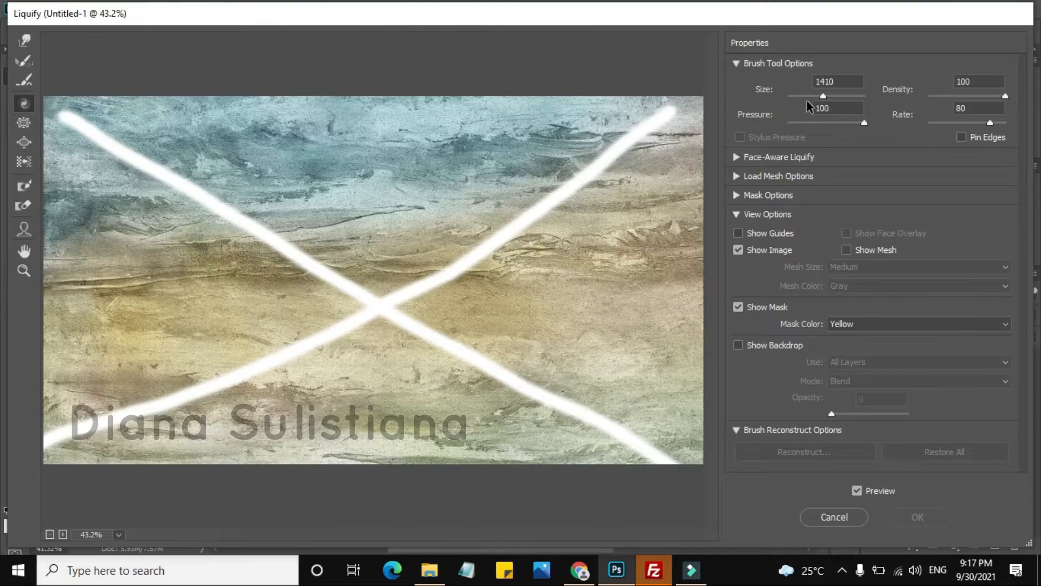
{"action": "left_click_drag", "start_coordinate": [825, 97], "coordinate": [803, 100]}
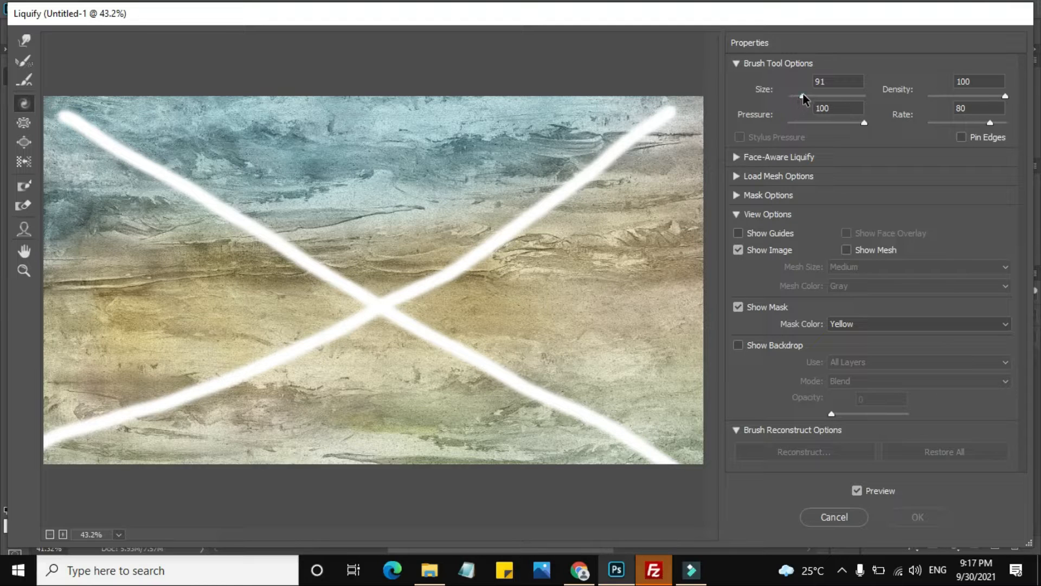
{"action": "left_click_drag", "start_coordinate": [804, 98], "coordinate": [813, 99]}
{"action": "left_click_drag", "start_coordinate": [865, 124], "coordinate": [788, 126]}
{"action": "left_click", "coordinate": [1006, 96]}
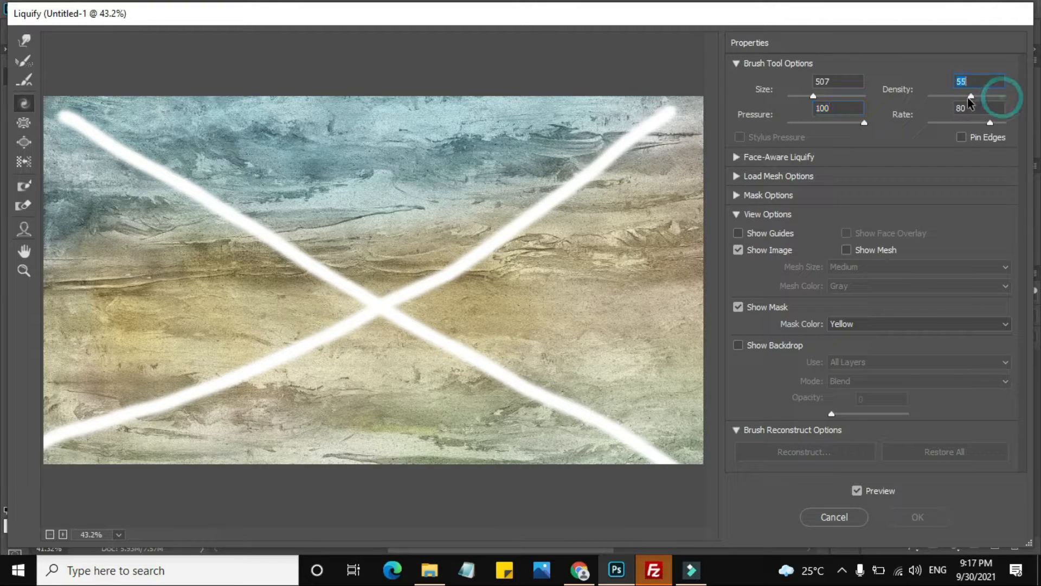
{"action": "left_click_drag", "start_coordinate": [991, 124], "coordinate": [1009, 125]}
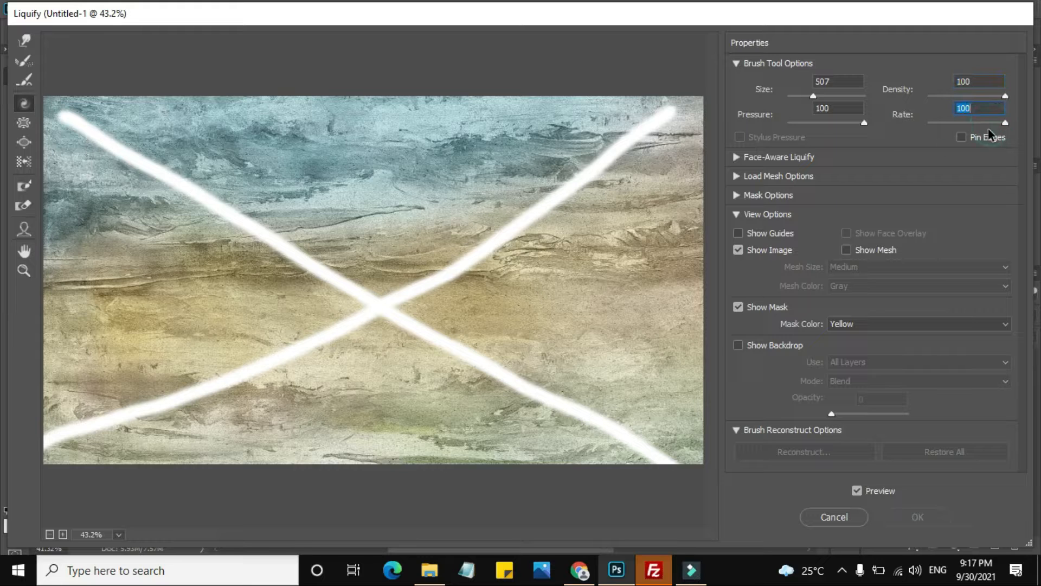
{"action": "mouse_move", "coordinate": [394, 286]}
{"action": "left_mouse_down"}
{"action": "mouse_move", "coordinate": [388, 266]}
{"action": "mouse_move", "coordinate": [547, 274]}
{"action": "mouse_move", "coordinate": [495, 239]}
{"action": "mouse_move", "coordinate": [570, 227]}
{"action": "mouse_move", "coordinate": [593, 166]}
{"action": "mouse_move", "coordinate": [546, 263]}
{"action": "left_mouse_up"}
{"action": "mouse_move", "coordinate": [344, 254]}
{"action": "left_mouse_down"}
{"action": "mouse_move", "coordinate": [326, 263]}
{"action": "mouse_move", "coordinate": [232, 232]}
{"action": "mouse_move", "coordinate": [395, 315]}
{"action": "left_mouse_up"}
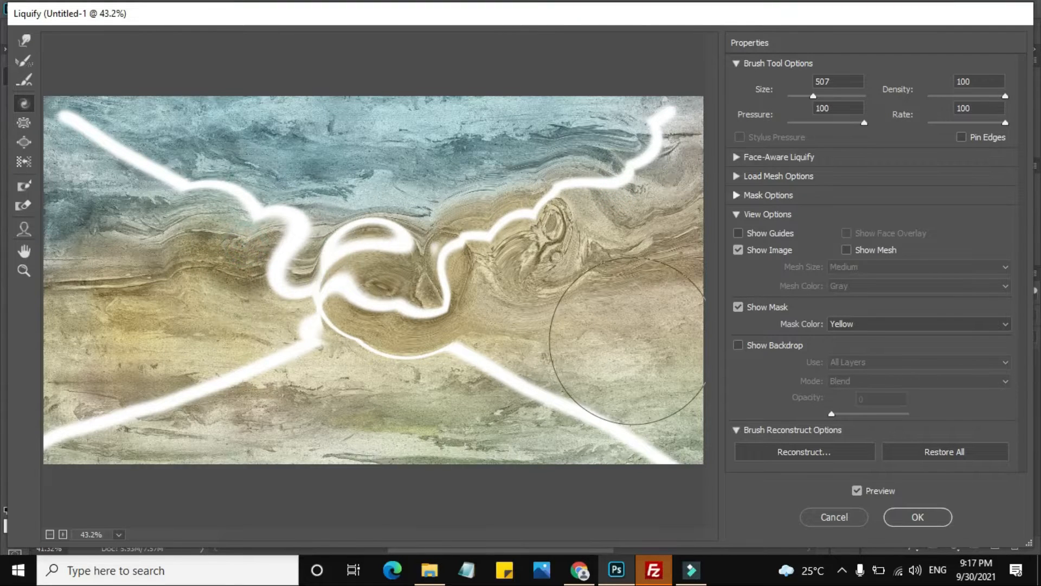
{"action": "left_click_drag", "start_coordinate": [332, 337], "coordinate": [537, 353]}
{"action": "key", "text": "ctrl+alt+z"}
{"action": "key", "text": "ctrl+alt+z"}
{"action": "key", "text": "ctrl+alt+z"}
{"action": "key", "text": "ctrl+alt+z"}
{"action": "key", "text": "ctrl+alt+z"}
{"action": "key", "text": "ctrl+alt+z"}
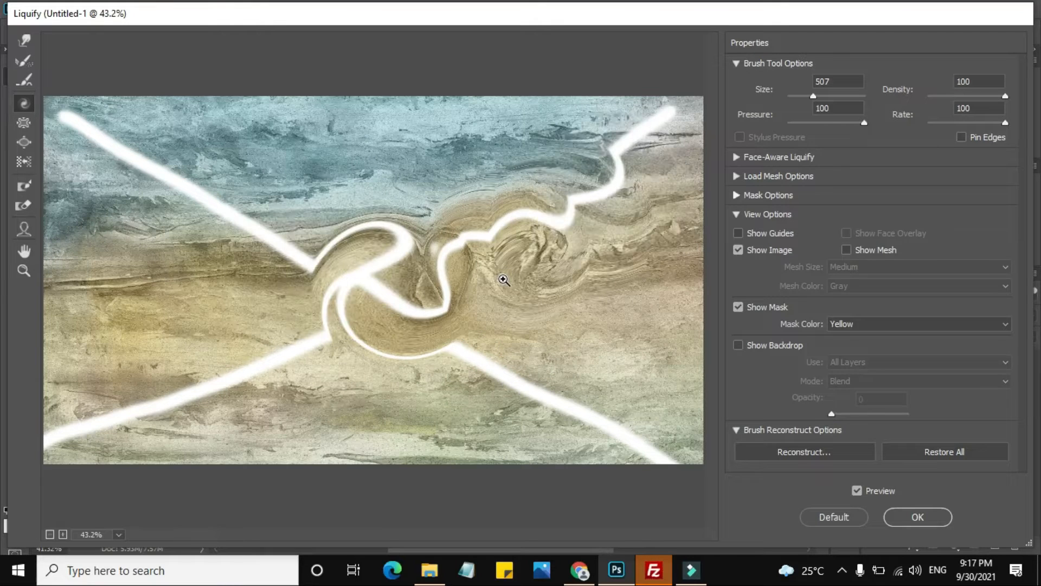
{"action": "key", "text": "ctrl+alt+z"}
{"action": "key", "text": "ctrl+alt+z"}
{"action": "key", "text": "ctrl+alt+z"}
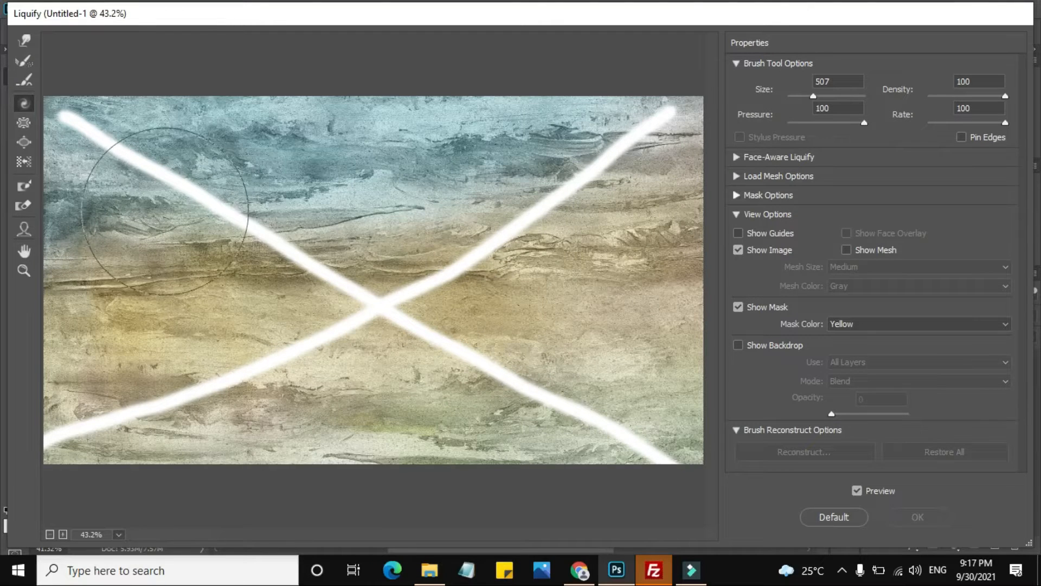
Twirl the image along all four arms of the white cross to turn the straight strokes into wavy lines.
{"action": "mouse_move", "coordinate": [133, 163]}
{"action": "left_mouse_down"}
{"action": "mouse_move", "coordinate": [256, 236]}
{"action": "mouse_move", "coordinate": [444, 293]}
{"action": "mouse_move", "coordinate": [609, 167]}
{"action": "left_mouse_up"}
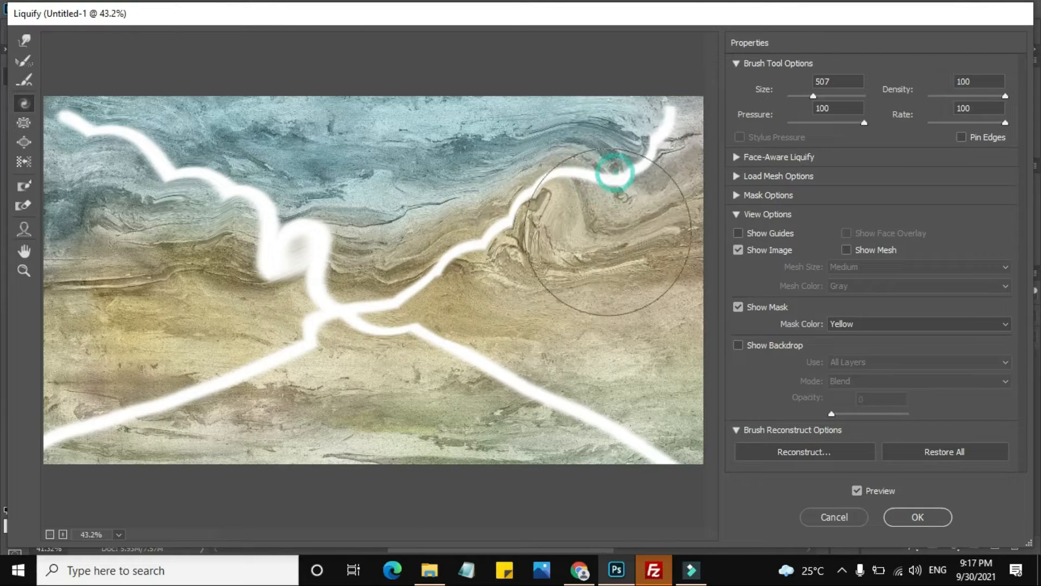
{"action": "mouse_move", "coordinate": [493, 325]}
{"action": "left_mouse_down"}
{"action": "mouse_move", "coordinate": [449, 332]}
{"action": "mouse_move", "coordinate": [600, 396]}
{"action": "left_mouse_up"}
{"action": "mouse_move", "coordinate": [368, 370]}
{"action": "left_mouse_down"}
{"action": "mouse_move", "coordinate": [320, 356]}
{"action": "mouse_move", "coordinate": [209, 377]}
{"action": "mouse_move", "coordinate": [163, 434]}
{"action": "left_mouse_up"}
{"action": "left_click", "coordinate": [99, 411]}
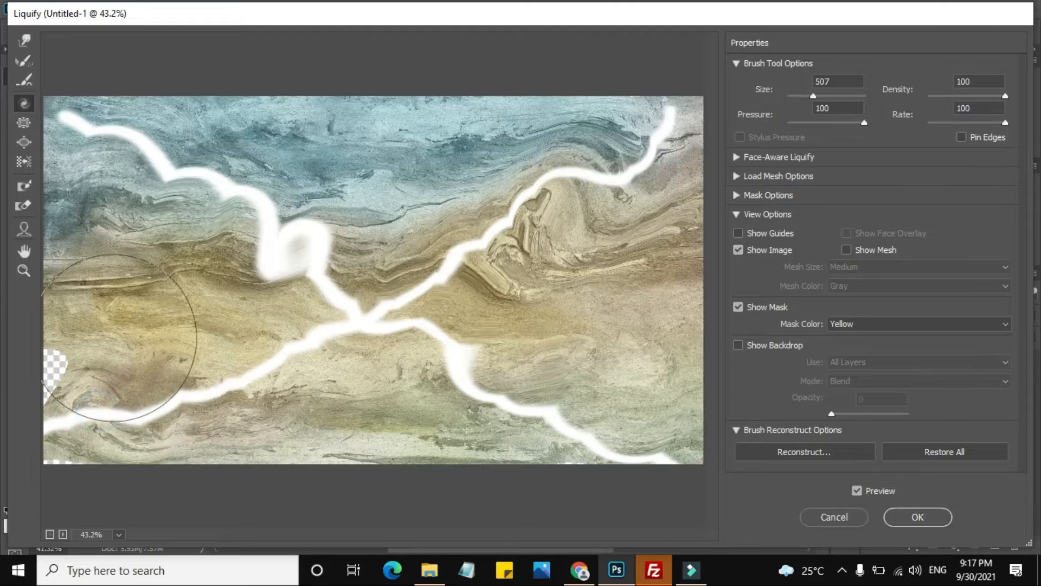
{"action": "left_click", "coordinate": [131, 183]}
{"action": "left_click", "coordinate": [116, 157]}
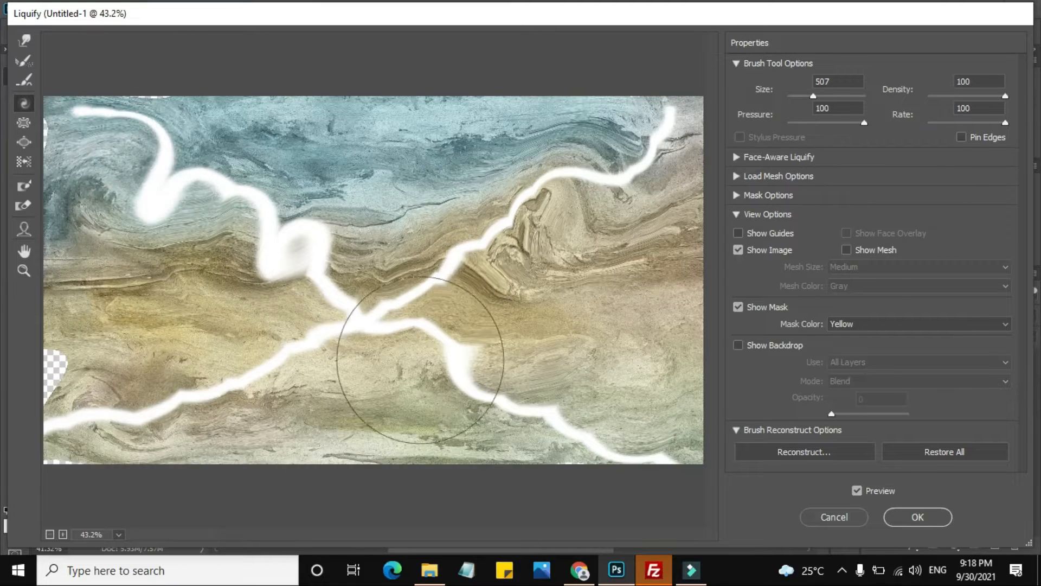
{"action": "left_click", "coordinate": [409, 337]}
{"action": "left_click", "coordinate": [614, 419]}
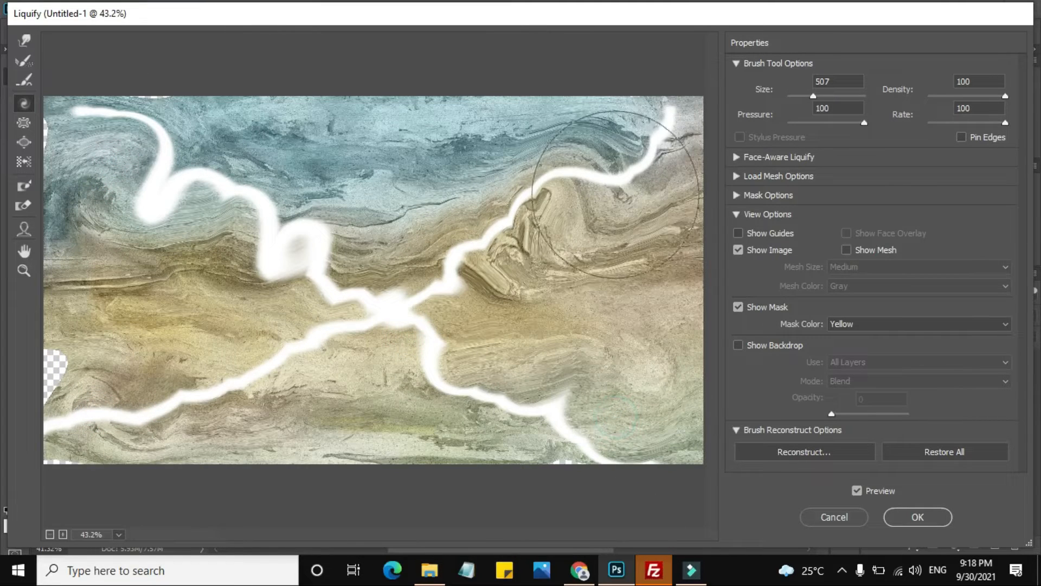
{"action": "left_click", "coordinate": [629, 152]}
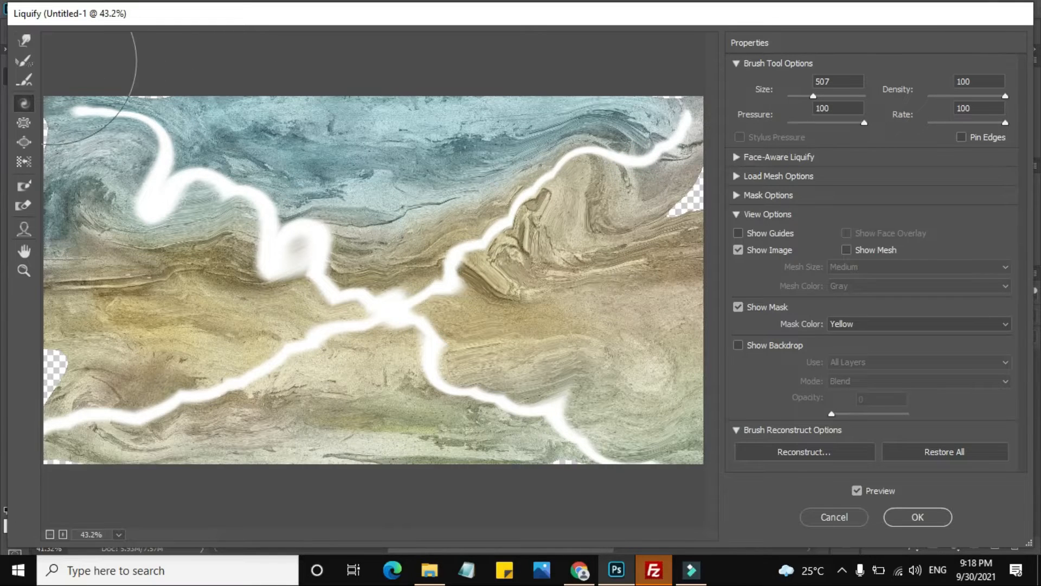
Choose the Reconstruct tool at size 378 and restore the transparent gap and distorted area around the image's upper-right edge.
{"action": "left_click", "coordinate": [24, 60]}
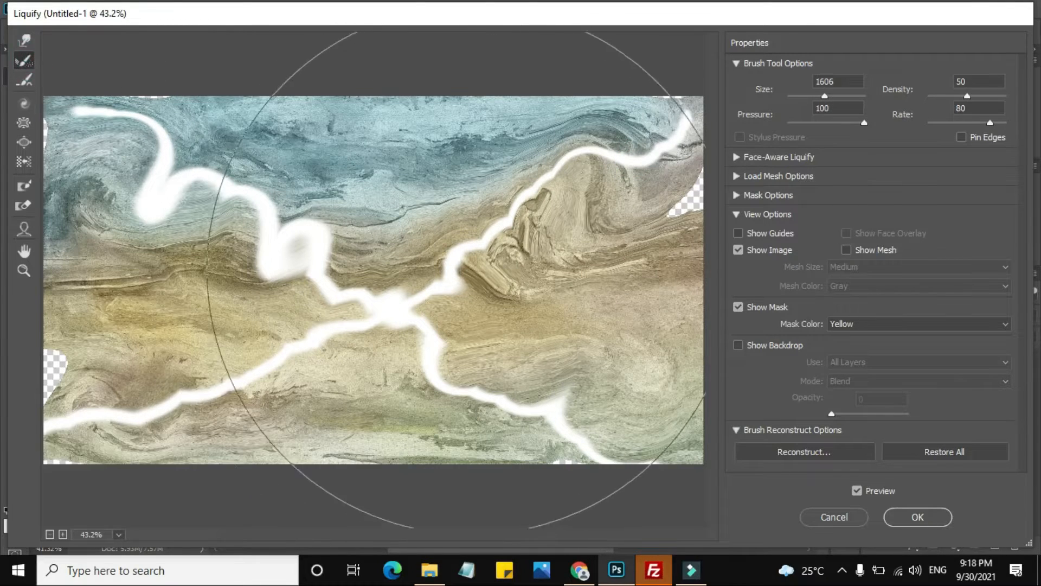
{"action": "left_click_drag", "start_coordinate": [818, 98], "coordinate": [811, 98]}
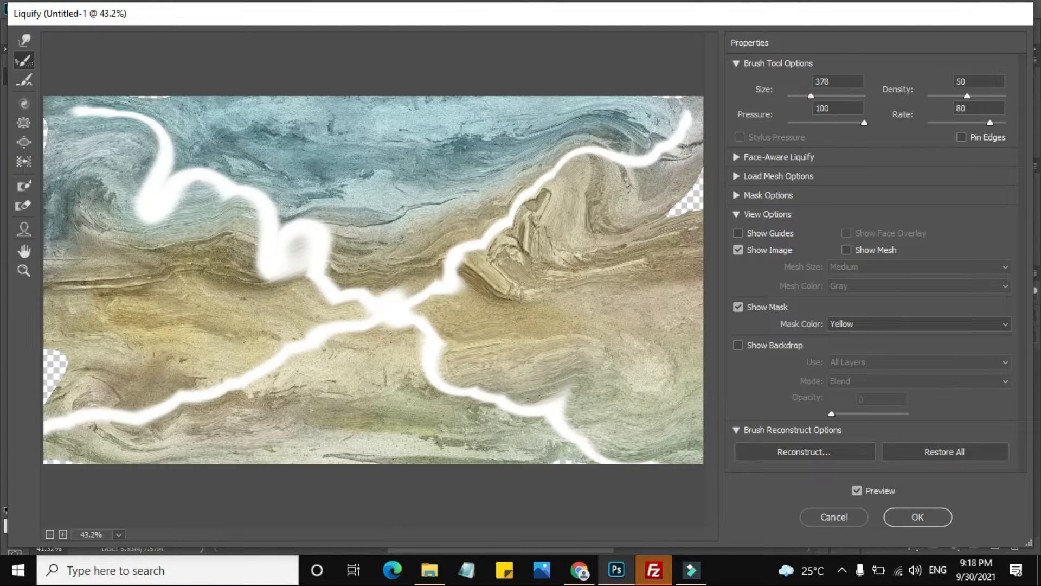
{"action": "mouse_move", "coordinate": [636, 186]}
{"action": "left_mouse_down"}
{"action": "mouse_move", "coordinate": [613, 207]}
{"action": "mouse_move", "coordinate": [684, 190]}
{"action": "mouse_move", "coordinate": [646, 92]}
{"action": "mouse_move", "coordinate": [665, 95]}
{"action": "left_mouse_up"}
{"action": "left_click", "coordinate": [666, 89]}
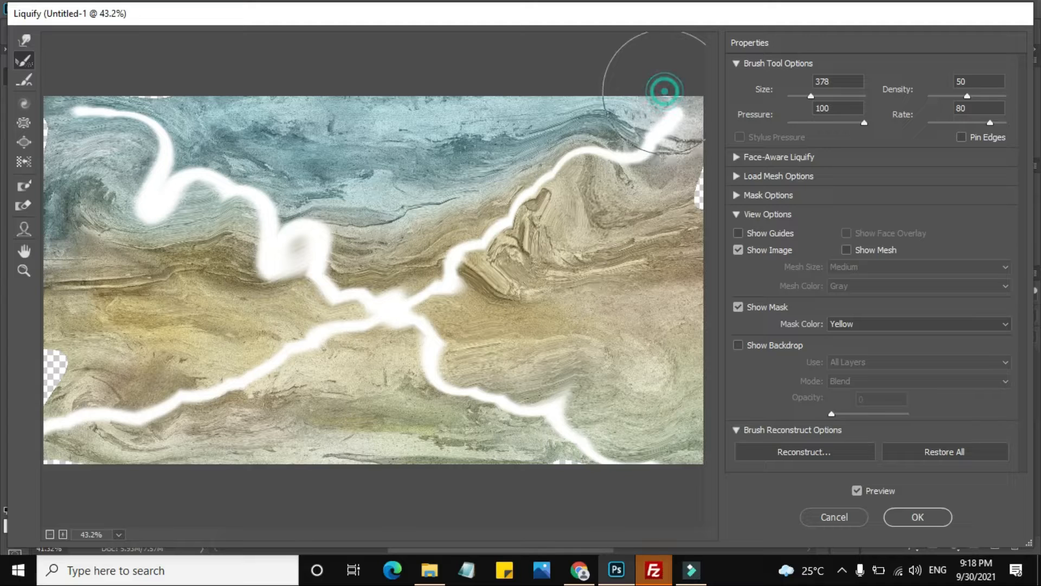
{"action": "left_click_drag", "start_coordinate": [673, 168], "coordinate": [702, 182]}
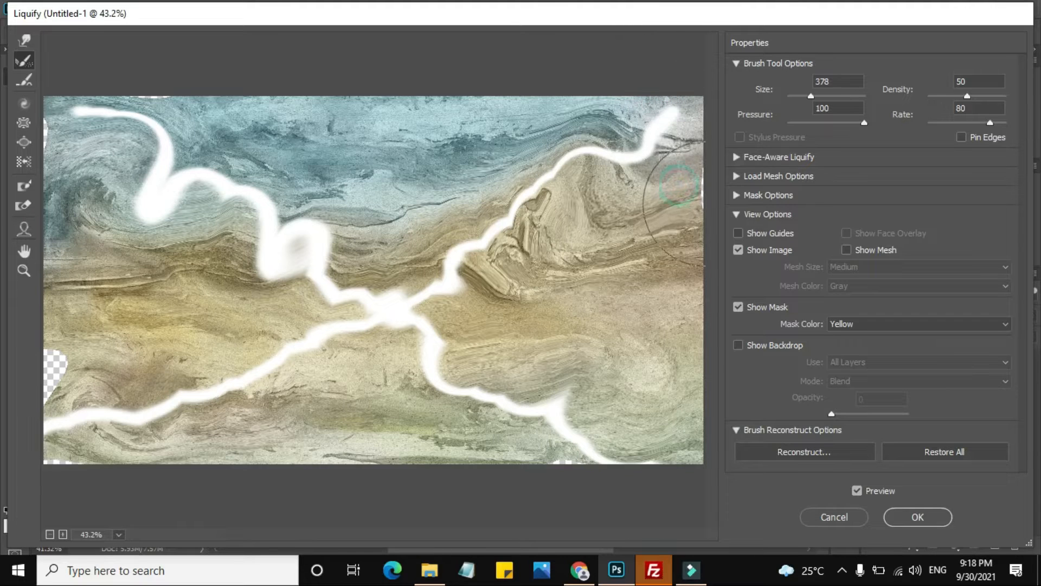
{"action": "left_click", "coordinate": [699, 166]}
{"action": "left_click", "coordinate": [710, 190]}
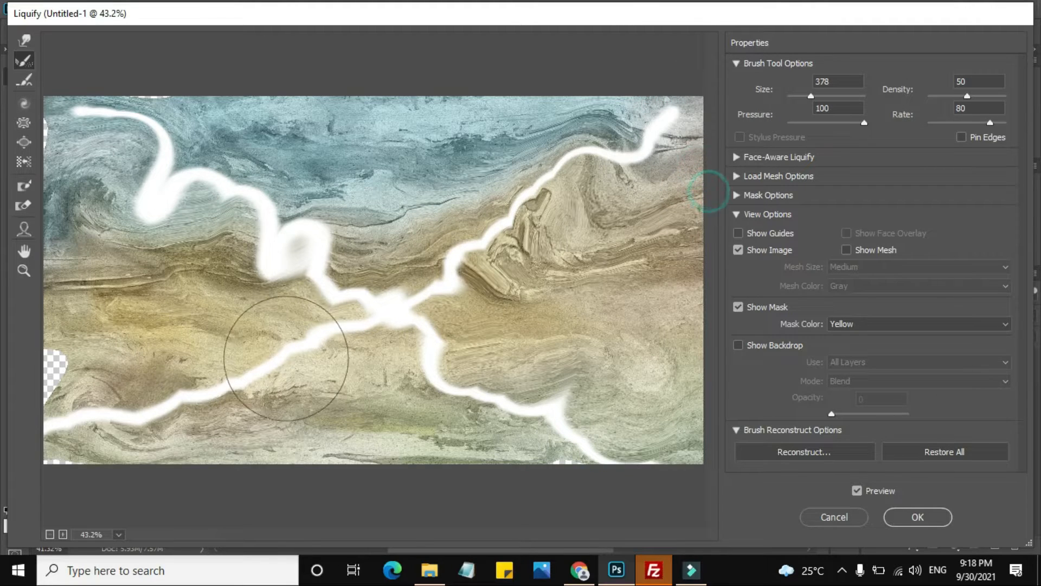
Reconstruct the heavily swirled texture just right of the cross's centre, below the upper-right white arm.
{"action": "left_click", "coordinate": [288, 356]}
{"action": "left_click", "coordinate": [510, 272]}
{"action": "left_click", "coordinate": [538, 249]}
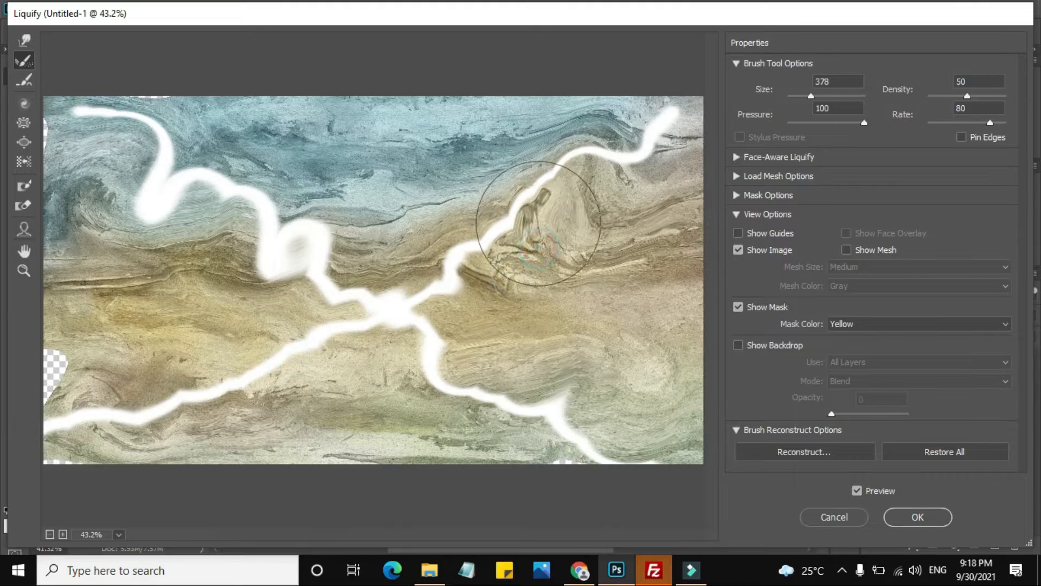
{"action": "left_click", "coordinate": [537, 222]}
{"action": "left_click", "coordinate": [566, 263]}
{"action": "left_click", "coordinate": [519, 259]}
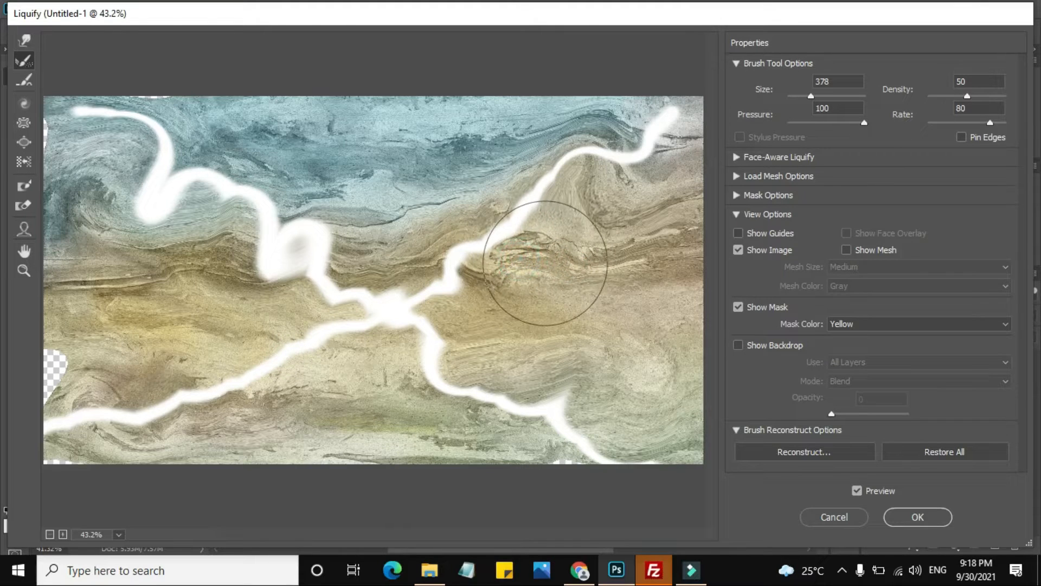
{"action": "left_click", "coordinate": [585, 258]}
{"action": "left_click", "coordinate": [527, 258]}
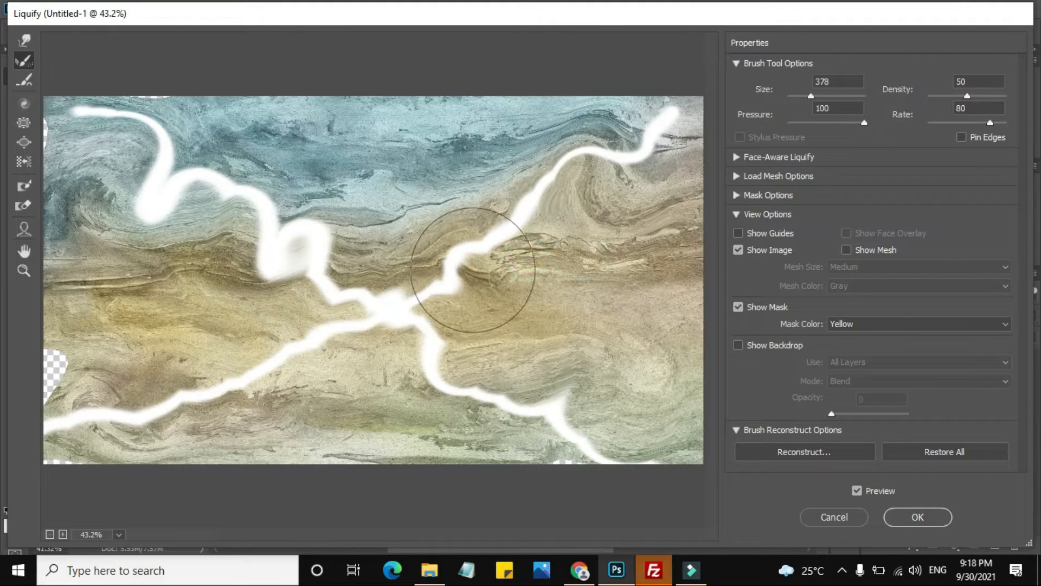
{"action": "left_click", "coordinate": [474, 272]}
Reconstruct the transparent gaps along the image's bottom edge and lower-left side.
{"action": "left_click", "coordinate": [571, 461]}
{"action": "left_click", "coordinate": [557, 452]}
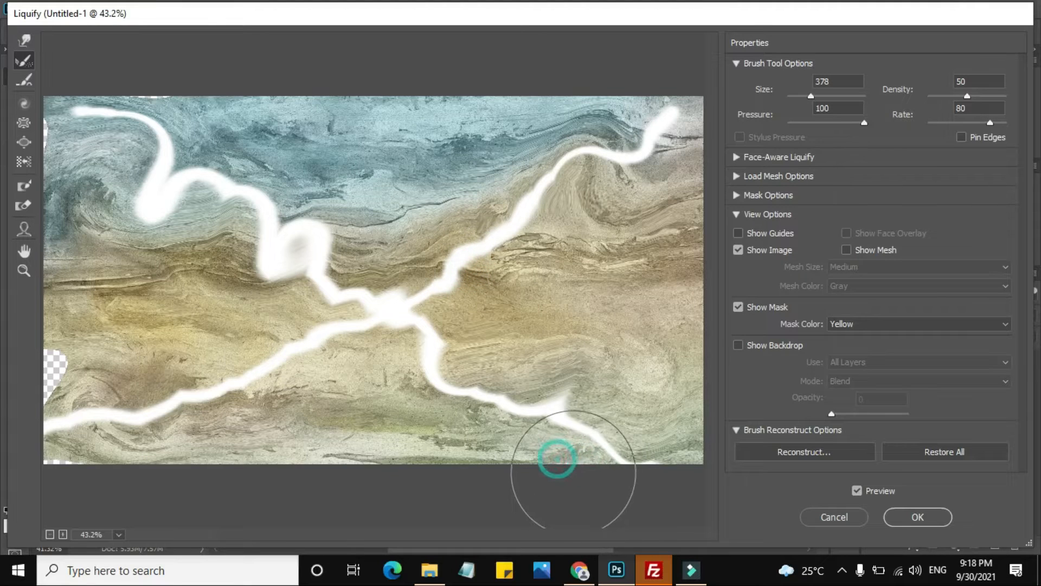
{"action": "left_click", "coordinate": [81, 370]}
{"action": "left_click_drag", "start_coordinate": [83, 371], "coordinate": [91, 374]}
{"action": "left_click", "coordinate": [57, 415]}
{"action": "left_click", "coordinate": [103, 459]}
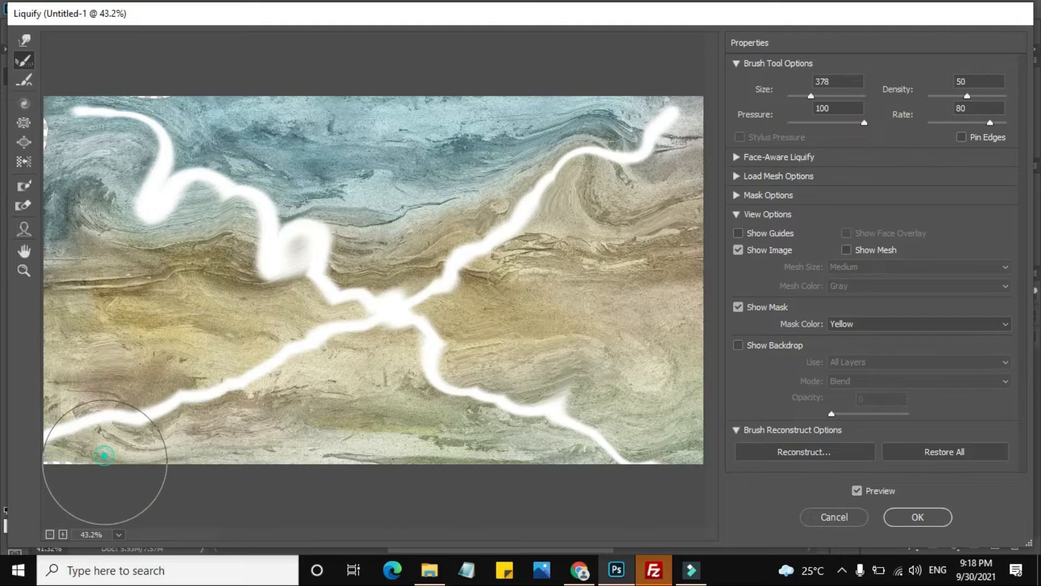
Choose the Forward Warp tool at size 378, push the cross's upper-right arm toward the image's right edge, and undo the last smearing strokes.
{"action": "left_click", "coordinate": [24, 40]}
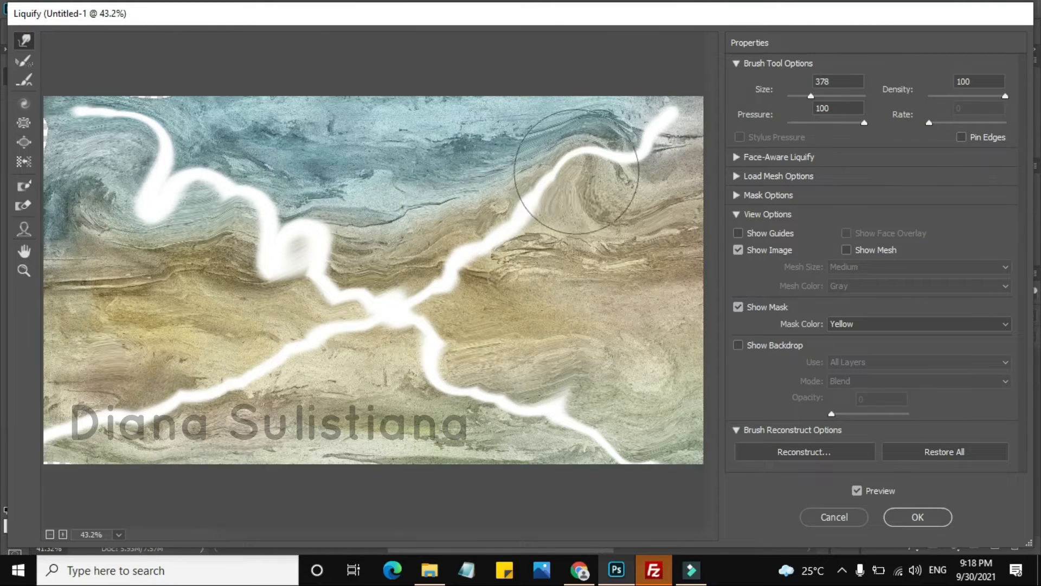
{"action": "mouse_move", "coordinate": [441, 245]}
{"action": "left_mouse_down"}
{"action": "mouse_move", "coordinate": [508, 227]}
{"action": "mouse_move", "coordinate": [522, 212]}
{"action": "mouse_move", "coordinate": [505, 144]}
{"action": "mouse_move", "coordinate": [700, 187]}
{"action": "left_mouse_up"}
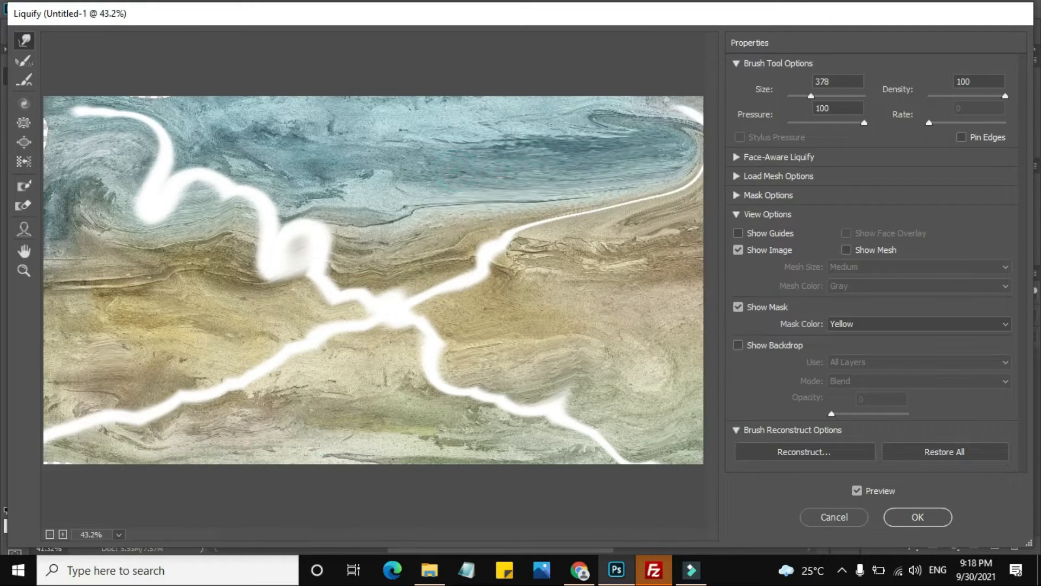
{"action": "mouse_move", "coordinate": [651, 161]}
{"action": "left_mouse_down"}
{"action": "mouse_move", "coordinate": [667, 87]}
{"action": "mouse_move", "coordinate": [623, 89]}
{"action": "mouse_move", "coordinate": [667, 125]}
{"action": "mouse_move", "coordinate": [612, 175]}
{"action": "mouse_move", "coordinate": [673, 179]}
{"action": "left_mouse_up"}
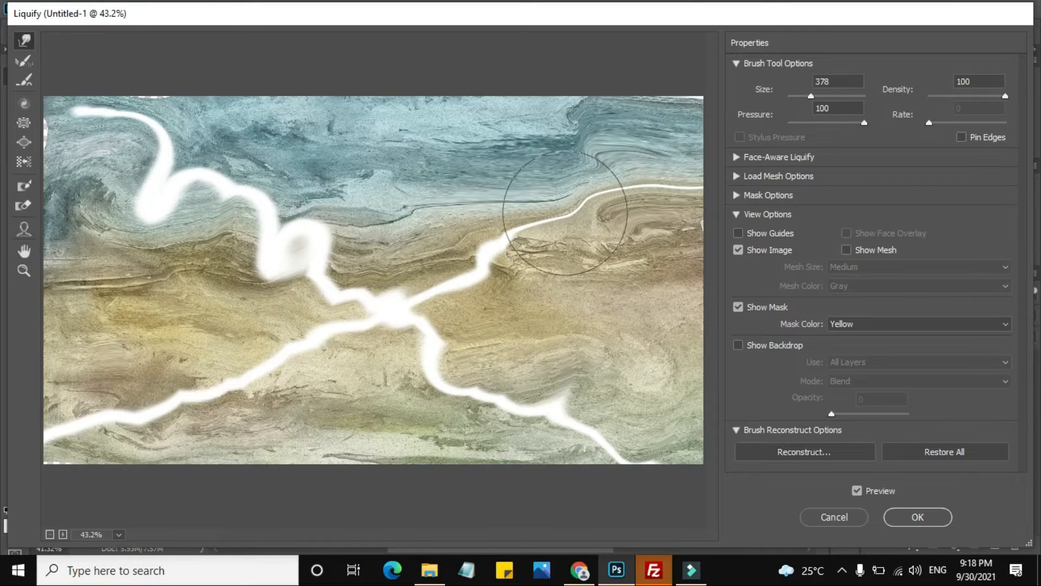
{"action": "key", "text": "ctrl+z"}
{"action": "key", "text": "ctrl+z"}
{"action": "key", "text": "ctrl+z"}
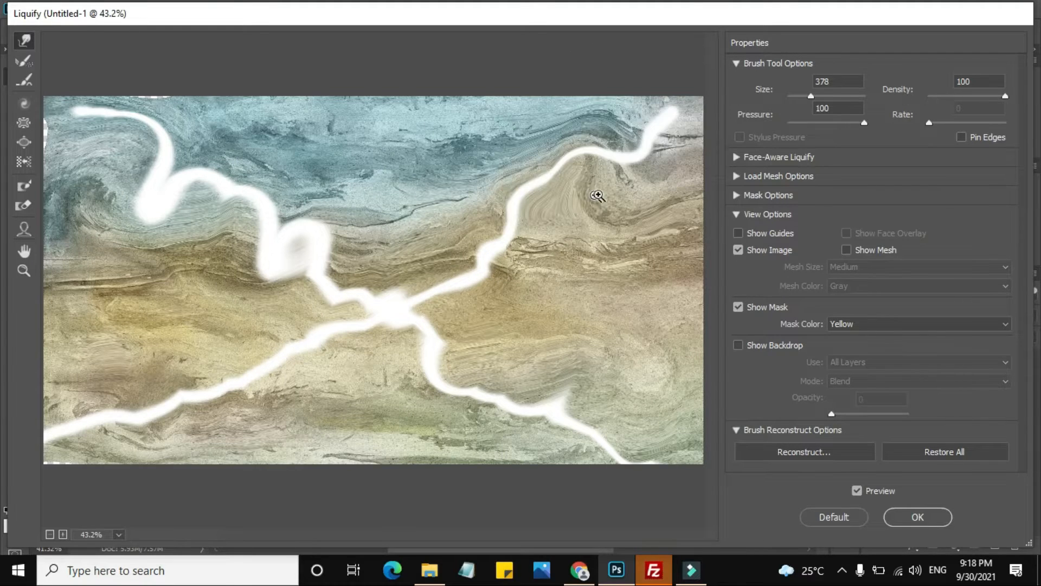
Bend the upper-right arm downward near its tip and stretch the upper-left arm's loop sideways into a broad white shape.
{"action": "mouse_move", "coordinate": [621, 166]}
{"action": "left_mouse_down"}
{"action": "mouse_move", "coordinate": [640, 194]}
{"action": "mouse_move", "coordinate": [648, 187]}
{"action": "left_mouse_up"}
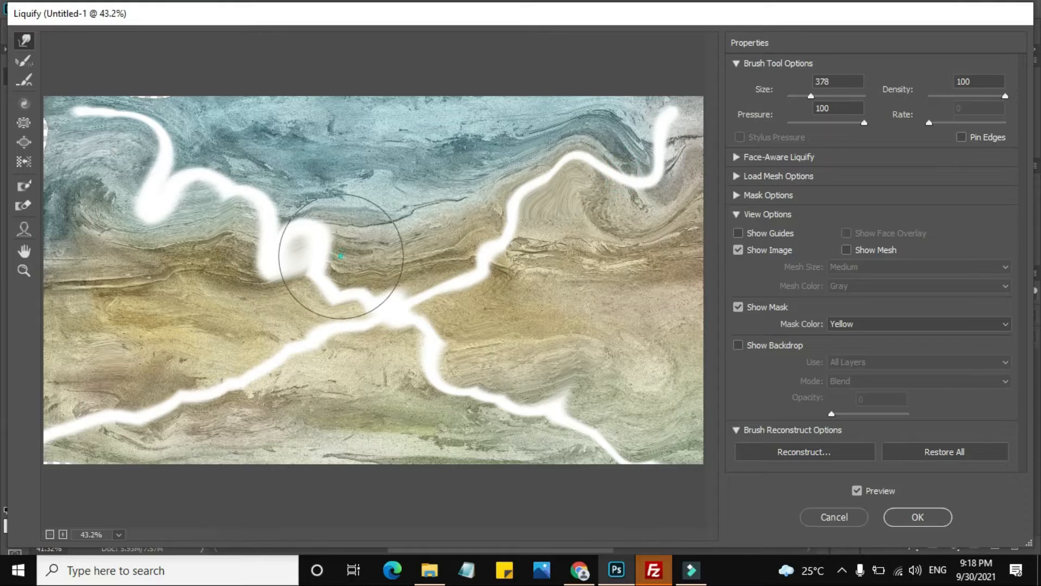
{"action": "left_click_drag", "start_coordinate": [340, 257], "coordinate": [407, 248]}
{"action": "left_click_drag", "start_coordinate": [324, 241], "coordinate": [267, 244]}
{"action": "left_click_drag", "start_coordinate": [244, 203], "coordinate": [252, 195]}
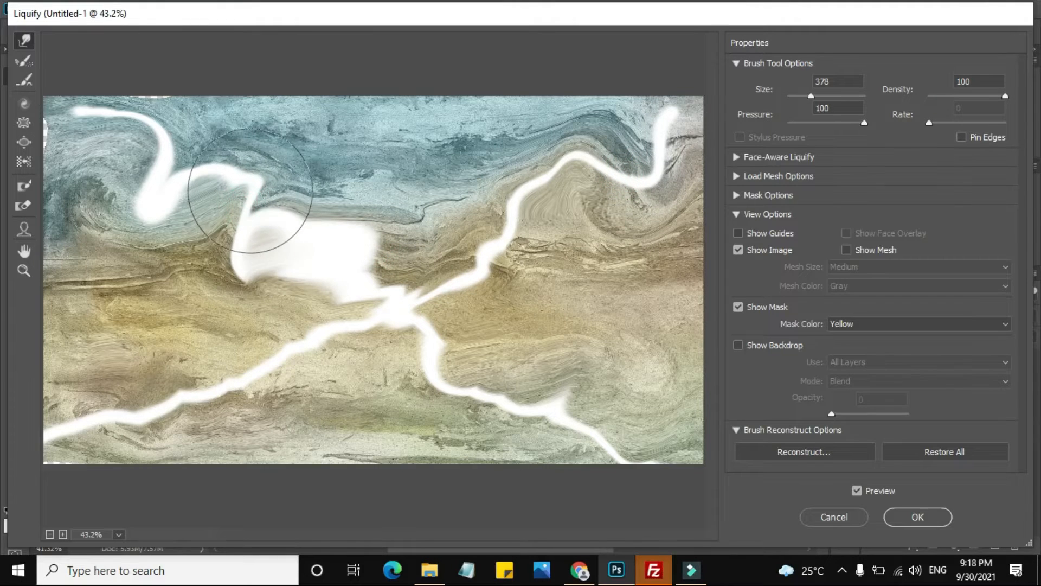
Warp the upper-left arm's outer part, the cross's centre and both lower arms into broad, folded white shapes.
{"action": "mouse_move", "coordinate": [161, 209]}
{"action": "left_mouse_down"}
{"action": "mouse_move", "coordinate": [131, 270]}
{"action": "mouse_move", "coordinate": [138, 180]}
{"action": "mouse_move", "coordinate": [104, 160]}
{"action": "mouse_move", "coordinate": [78, 164]}
{"action": "left_mouse_up"}
{"action": "left_click_drag", "start_coordinate": [134, 121], "coordinate": [154, 94]}
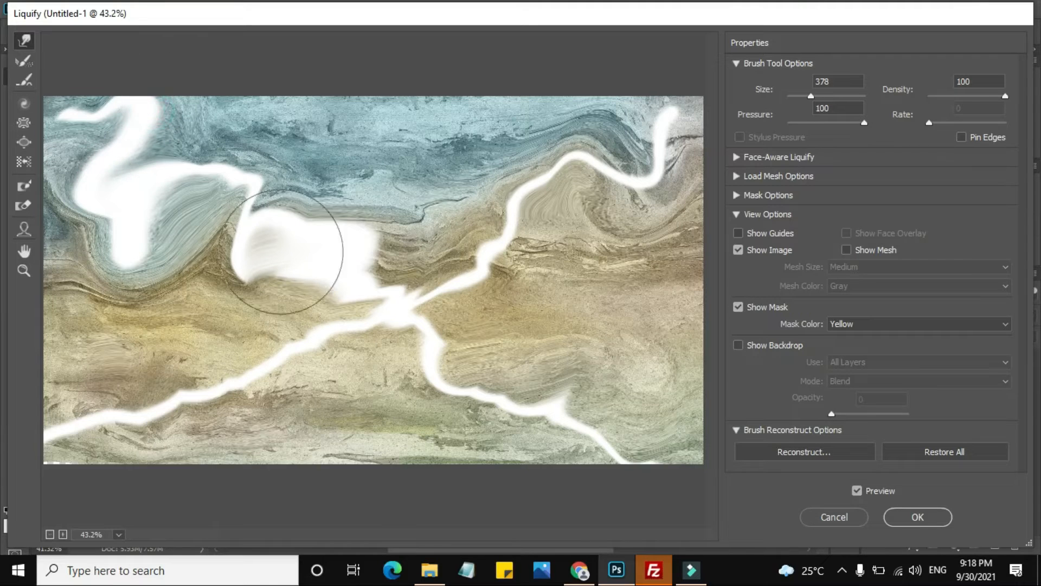
{"action": "left_click_drag", "start_coordinate": [244, 270], "coordinate": [235, 280]}
{"action": "mouse_move", "coordinate": [350, 239]}
{"action": "left_mouse_down"}
{"action": "mouse_move", "coordinate": [470, 254]}
{"action": "mouse_move", "coordinate": [455, 293]}
{"action": "mouse_move", "coordinate": [421, 281]}
{"action": "mouse_move", "coordinate": [491, 276]}
{"action": "mouse_move", "coordinate": [433, 313]}
{"action": "mouse_move", "coordinate": [513, 350]}
{"action": "mouse_move", "coordinate": [434, 347]}
{"action": "mouse_move", "coordinate": [392, 328]}
{"action": "mouse_move", "coordinate": [265, 340]}
{"action": "mouse_move", "coordinate": [310, 358]}
{"action": "mouse_move", "coordinate": [278, 384]}
{"action": "mouse_move", "coordinate": [186, 365]}
{"action": "mouse_move", "coordinate": [291, 361]}
{"action": "mouse_move", "coordinate": [349, 397]}
{"action": "mouse_move", "coordinate": [254, 342]}
{"action": "mouse_move", "coordinate": [276, 350]}
{"action": "mouse_move", "coordinate": [312, 336]}
{"action": "mouse_move", "coordinate": [268, 336]}
{"action": "mouse_move", "coordinate": [259, 369]}
{"action": "mouse_move", "coordinate": [160, 389]}
{"action": "mouse_move", "coordinate": [207, 432]}
{"action": "mouse_move", "coordinate": [191, 409]}
{"action": "mouse_move", "coordinate": [267, 428]}
{"action": "mouse_move", "coordinate": [253, 405]}
{"action": "mouse_move", "coordinate": [184, 360]}
{"action": "mouse_move", "coordinate": [299, 408]}
{"action": "mouse_move", "coordinate": [229, 403]}
{"action": "mouse_move", "coordinate": [190, 380]}
{"action": "mouse_move", "coordinate": [133, 405]}
{"action": "mouse_move", "coordinate": [99, 434]}
{"action": "mouse_move", "coordinate": [105, 519]}
{"action": "mouse_move", "coordinate": [109, 384]}
{"action": "mouse_move", "coordinate": [76, 445]}
{"action": "mouse_move", "coordinate": [67, 422]}
{"action": "mouse_move", "coordinate": [68, 384]}
{"action": "mouse_move", "coordinate": [101, 482]}
{"action": "mouse_move", "coordinate": [118, 487]}
{"action": "mouse_move", "coordinate": [155, 456]}
{"action": "mouse_move", "coordinate": [156, 474]}
{"action": "mouse_move", "coordinate": [583, 468]}
{"action": "mouse_move", "coordinate": [518, 436]}
{"action": "mouse_move", "coordinate": [646, 382]}
{"action": "mouse_move", "coordinate": [648, 399]}
{"action": "mouse_move", "coordinate": [568, 459]}
{"action": "mouse_move", "coordinate": [634, 452]}
{"action": "mouse_move", "coordinate": [640, 461]}
{"action": "mouse_move", "coordinate": [447, 475]}
{"action": "mouse_move", "coordinate": [437, 464]}
{"action": "mouse_move", "coordinate": [341, 456]}
{"action": "mouse_move", "coordinate": [432, 481]}
{"action": "left_mouse_up"}
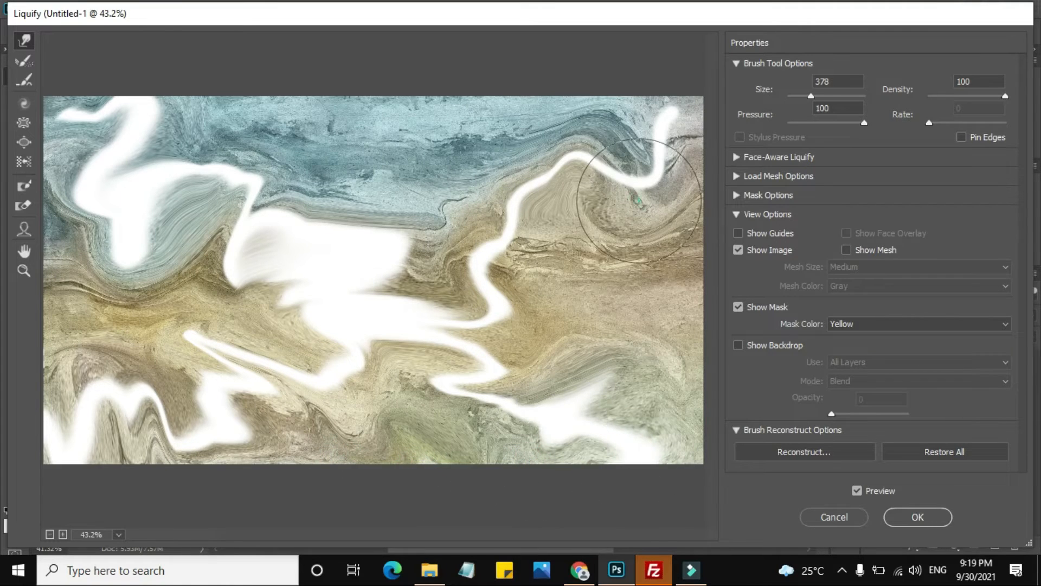
Stretch and widen the upper-right arm up to the image corner, and pull the upper-left arm's tip out to the edge.
{"action": "mouse_move", "coordinate": [639, 200]}
{"action": "left_mouse_down"}
{"action": "mouse_move", "coordinate": [647, 225]}
{"action": "mouse_move", "coordinate": [660, 120]}
{"action": "mouse_move", "coordinate": [718, 55]}
{"action": "left_mouse_up"}
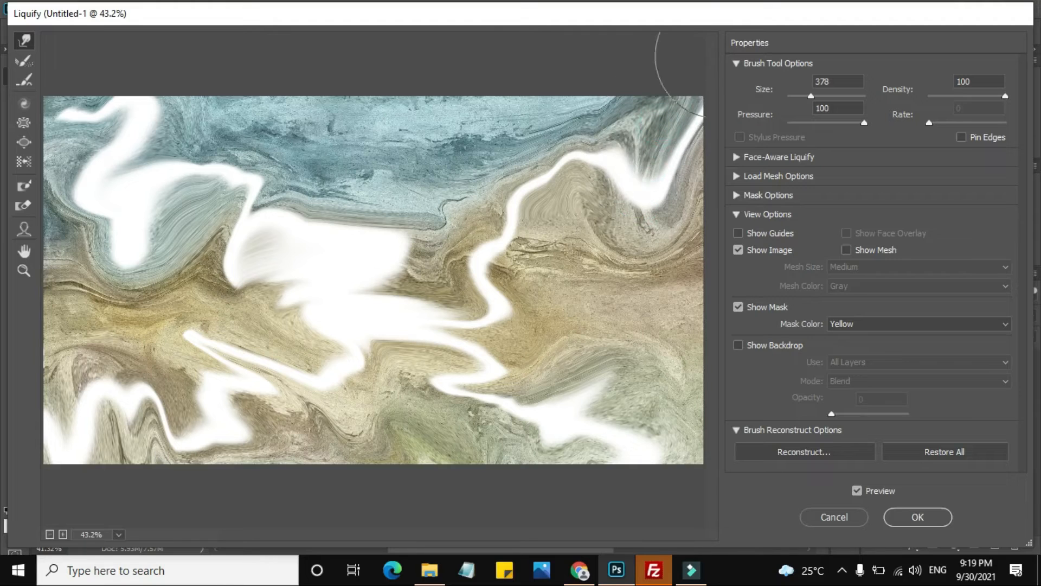
{"action": "key", "text": "ctrl+space"}
{"action": "mouse_move", "coordinate": [673, 133]}
{"action": "left_mouse_down"}
{"action": "mouse_move", "coordinate": [625, 144]}
{"action": "mouse_move", "coordinate": [707, 134]}
{"action": "left_mouse_up"}
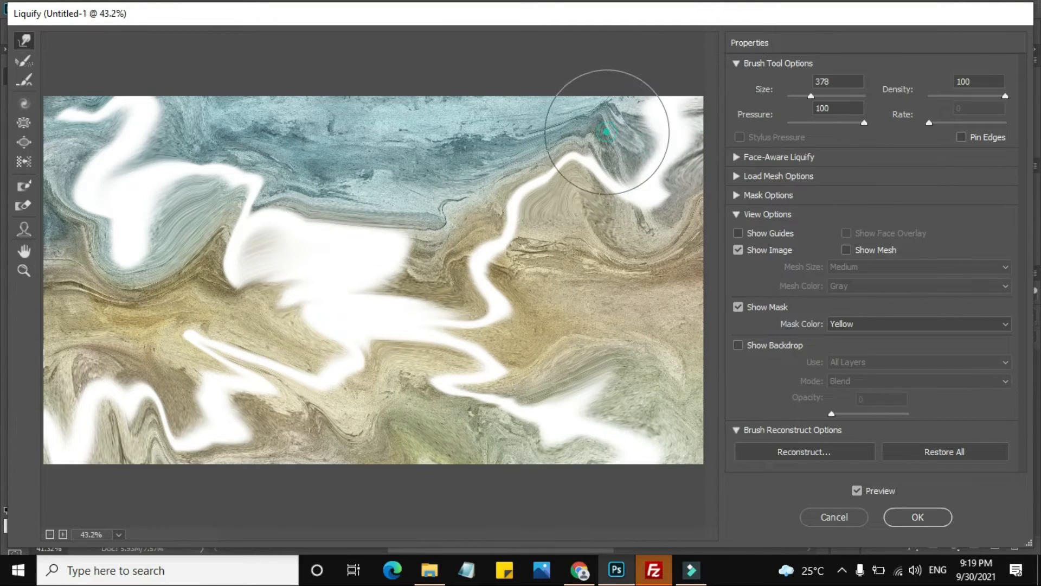
{"action": "left_click_drag", "start_coordinate": [608, 131], "coordinate": [607, 149]}
{"action": "left_click_drag", "start_coordinate": [587, 103], "coordinate": [582, 56]}
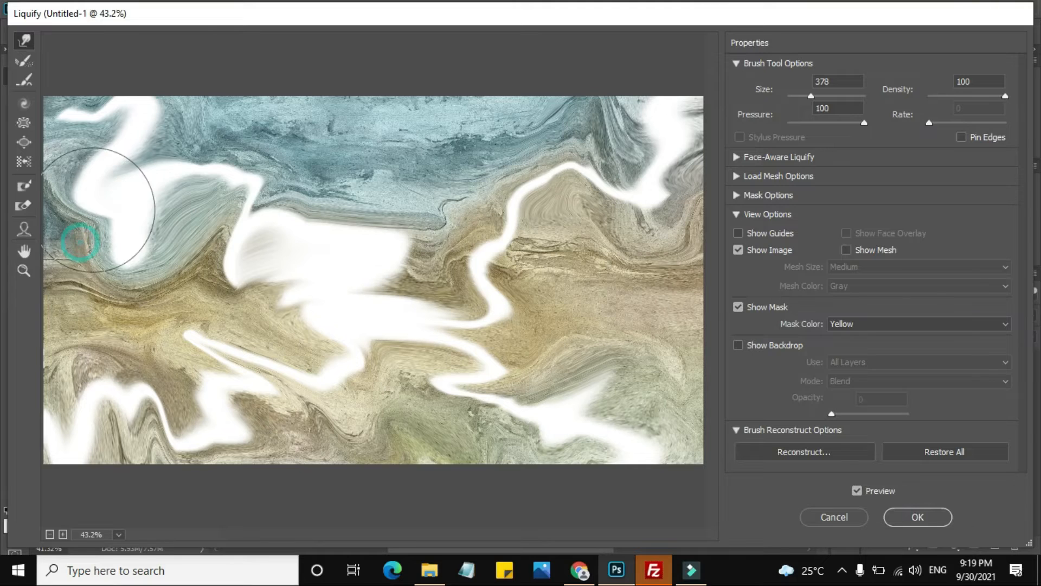
{"action": "left_click_drag", "start_coordinate": [98, 209], "coordinate": [69, 64]}
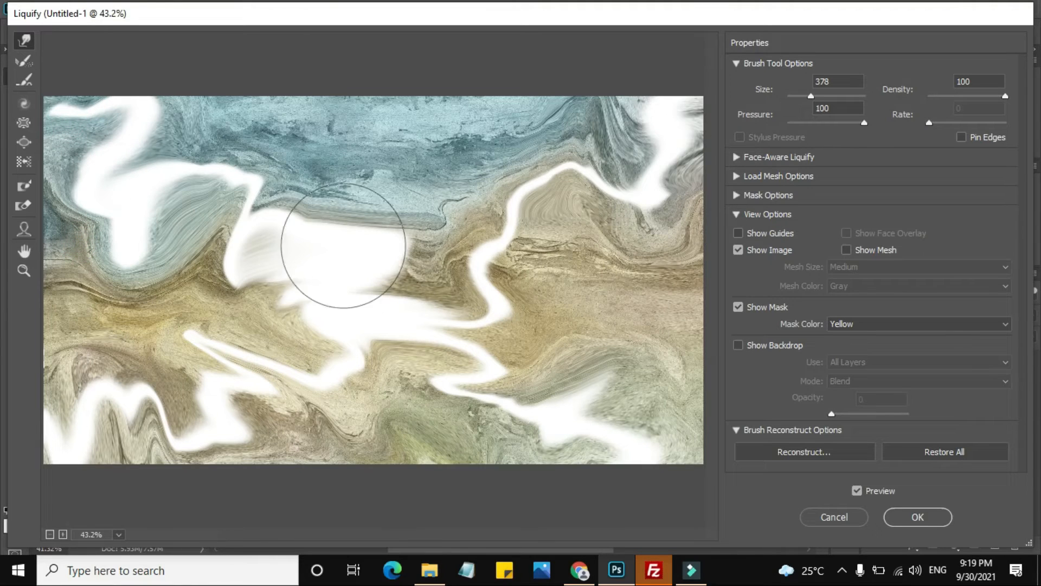
Accept the Revert Reconstruction amount of 100 and apply the Liquify filter to the background-2668435 layer.
{"action": "left_click", "coordinate": [810, 450]}
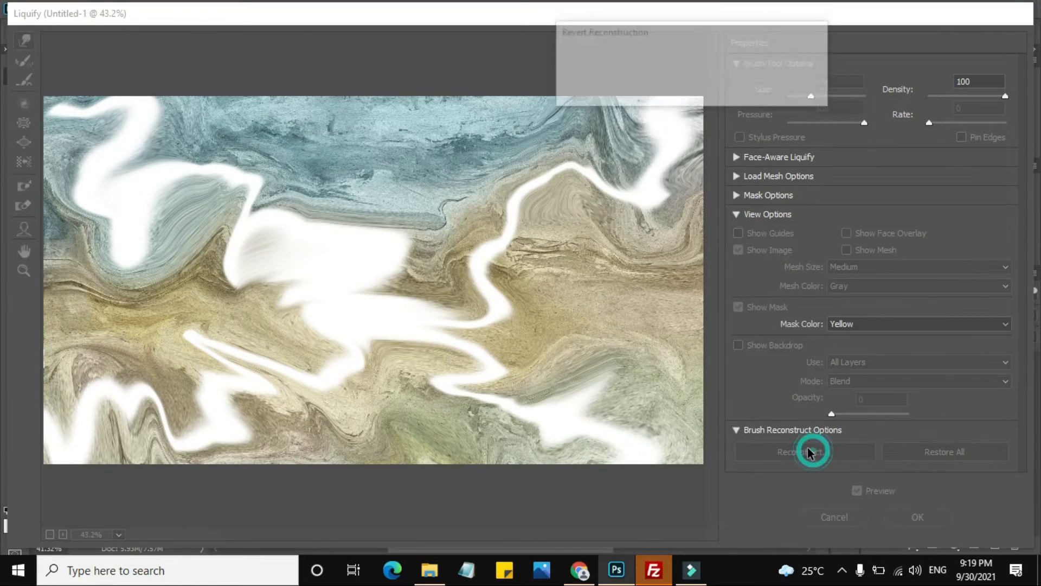
{"action": "mouse_move", "coordinate": [721, 83]}
{"action": "left_mouse_down"}
{"action": "mouse_move", "coordinate": [682, 89]}
{"action": "mouse_move", "coordinate": [772, 92]}
{"action": "left_mouse_up"}
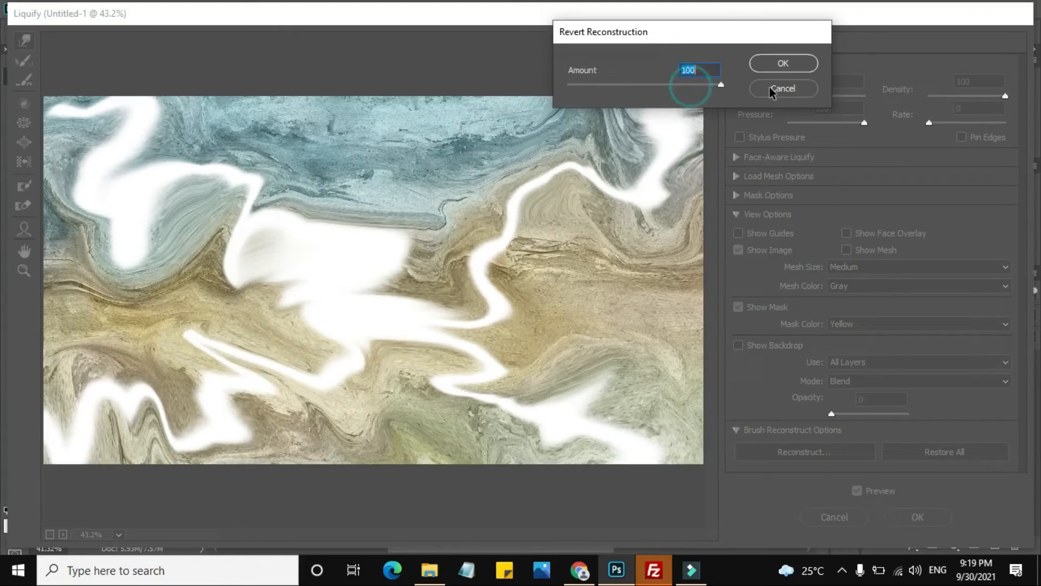
{"action": "left_click", "coordinate": [799, 59]}
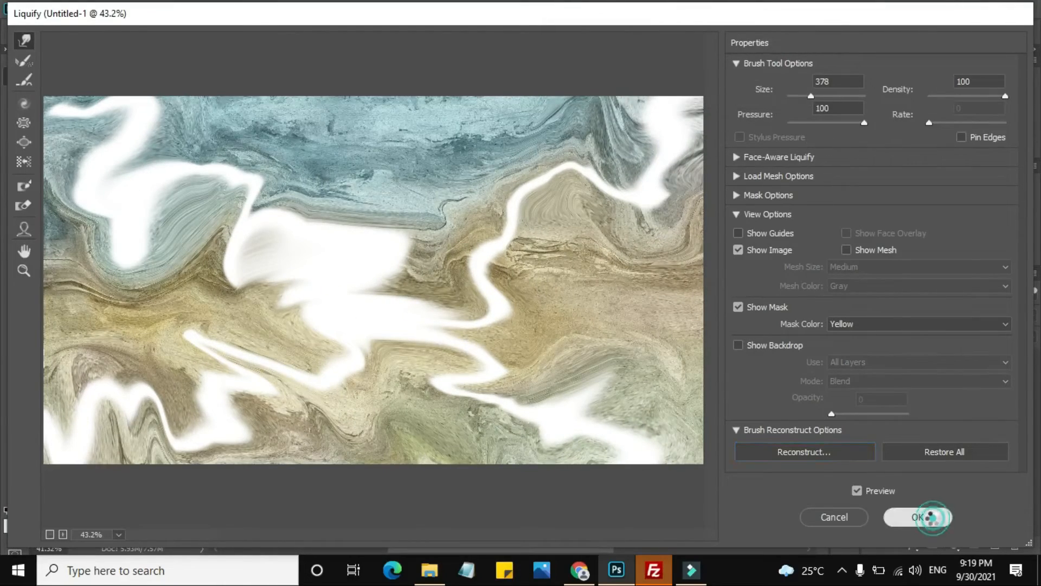
{"action": "left_click", "coordinate": [932, 517]}
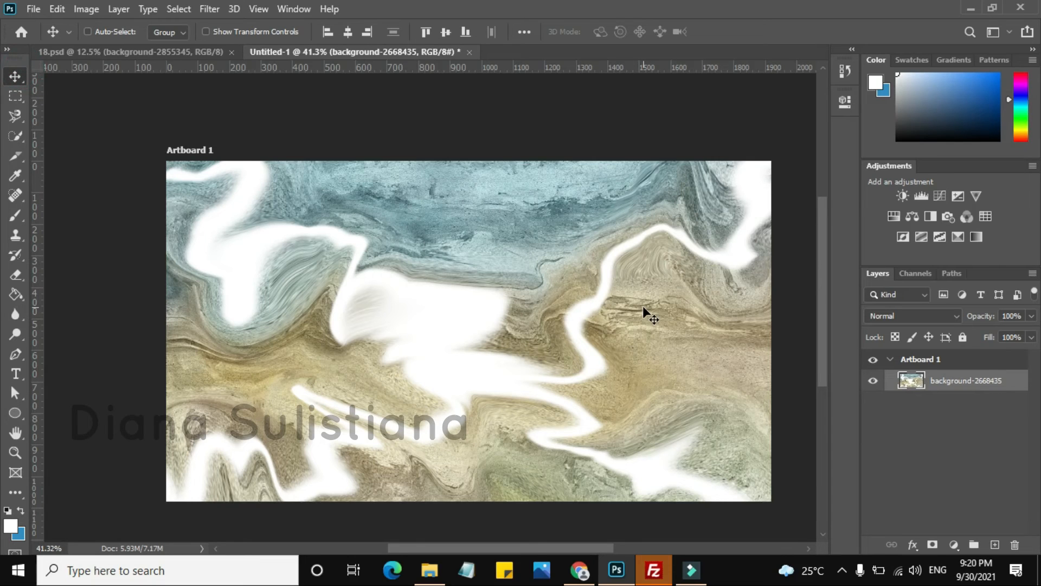
{"action": "scroll", "coordinate": [678, 326], "scroll_direction": "up", "scroll_amount": 1}
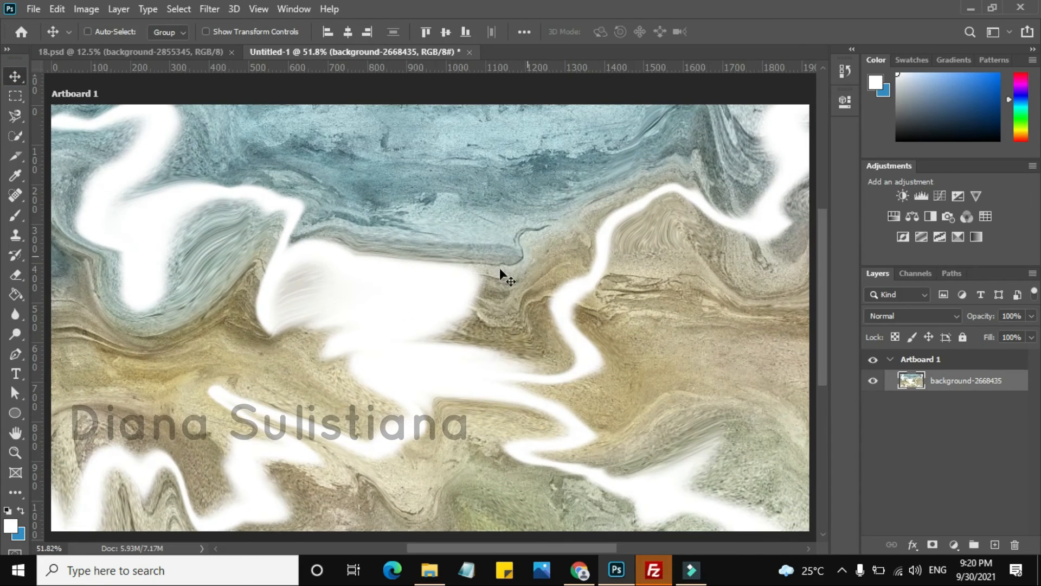